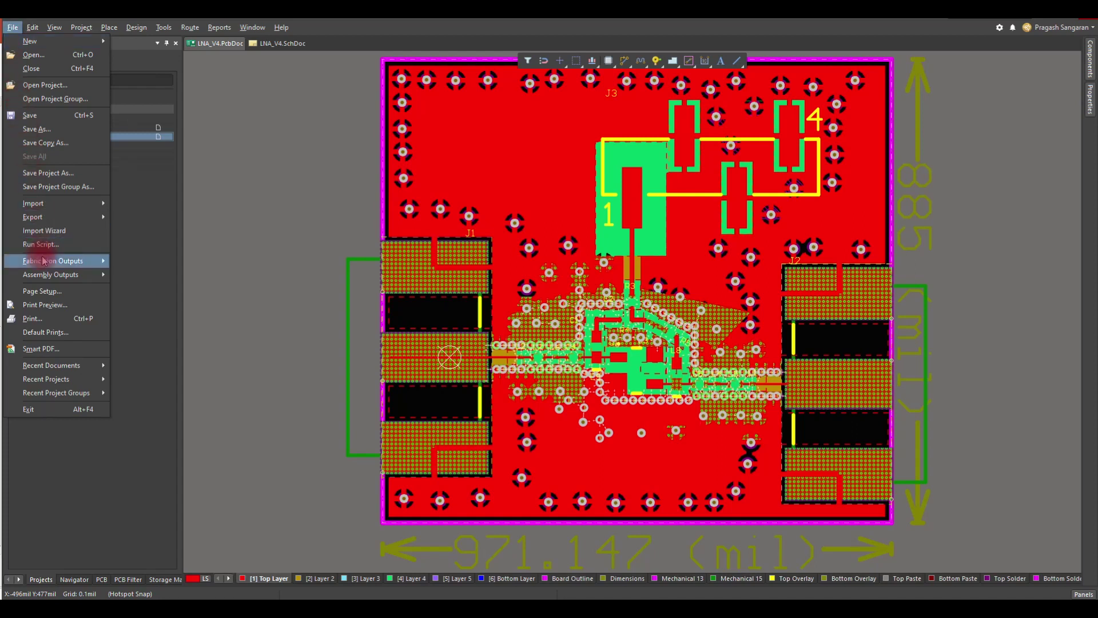
Step: Export ODB++ fabrication files of the LNA_V4 board, plotting top_layer, layer_2 to layer_5 and bottom_layer
{"action": "mouse_move", "coordinate": [44, 261]}
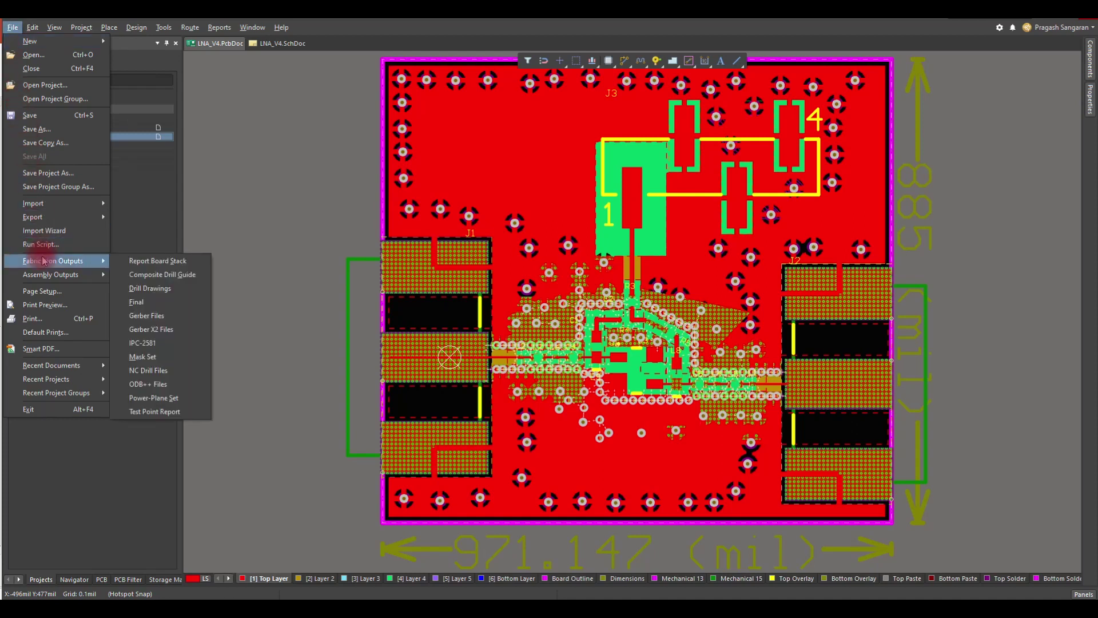
{"action": "left_click", "coordinate": [156, 390]}
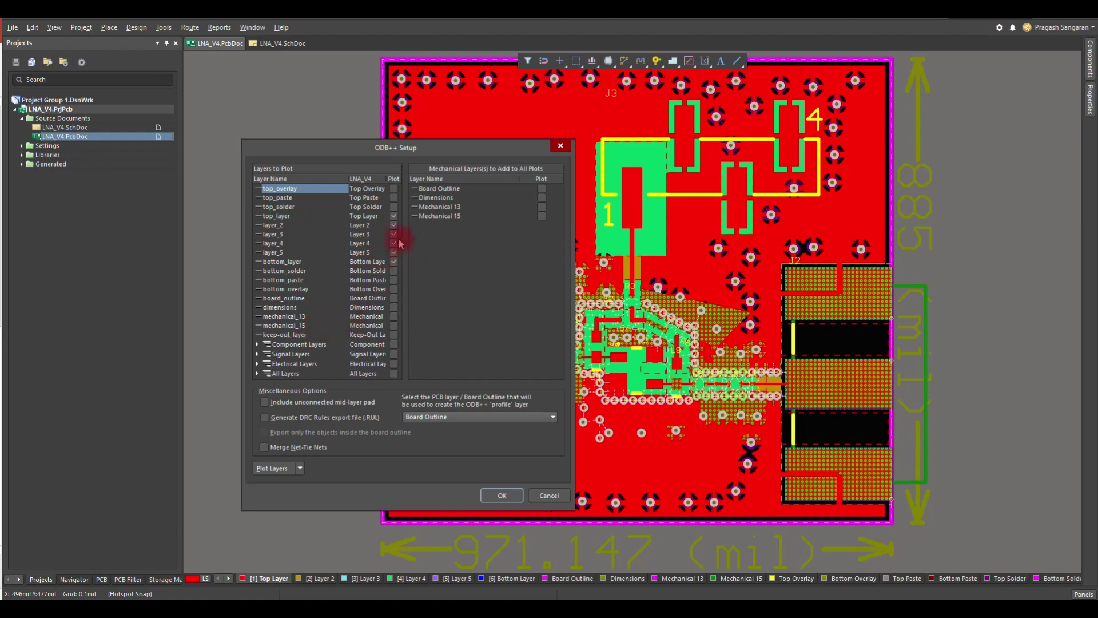
{"action": "left_click", "coordinate": [393, 216]}
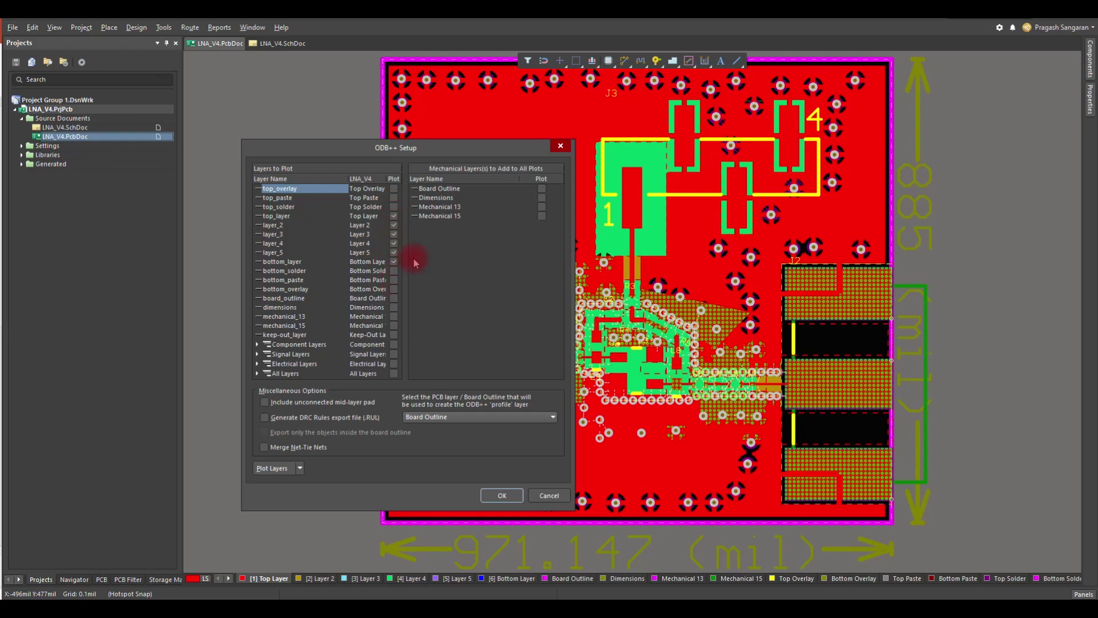
{"action": "left_click", "coordinate": [502, 495]}
{"action": "left_click", "coordinate": [535, 334]}
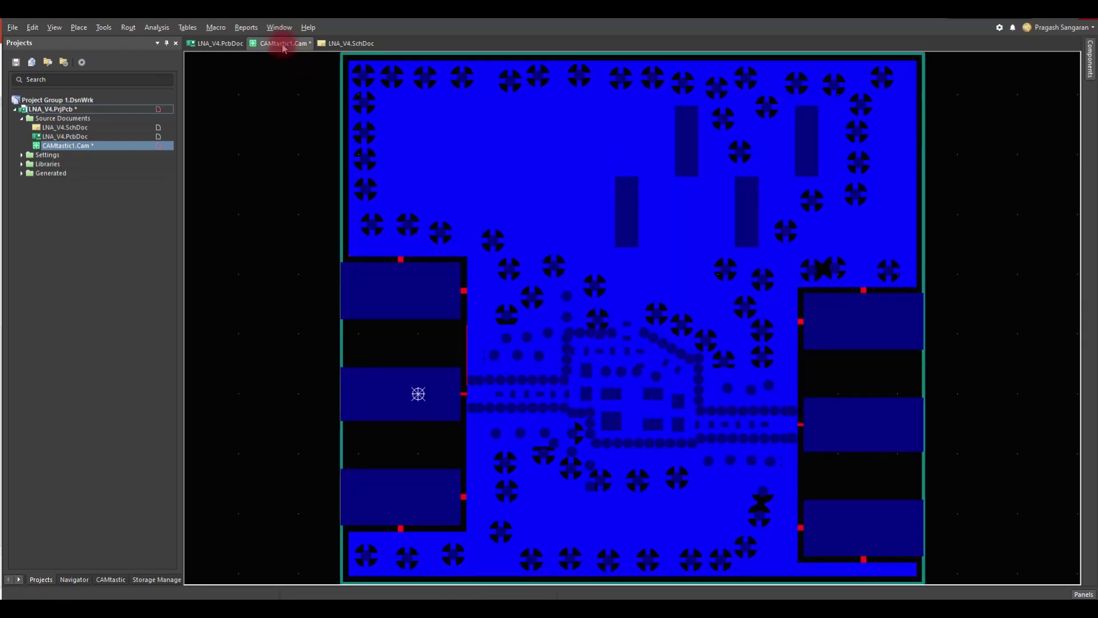
Step: Close the generated CAMtastic1.Cam document without saving it
{"action": "right_click", "coordinate": [283, 48]}
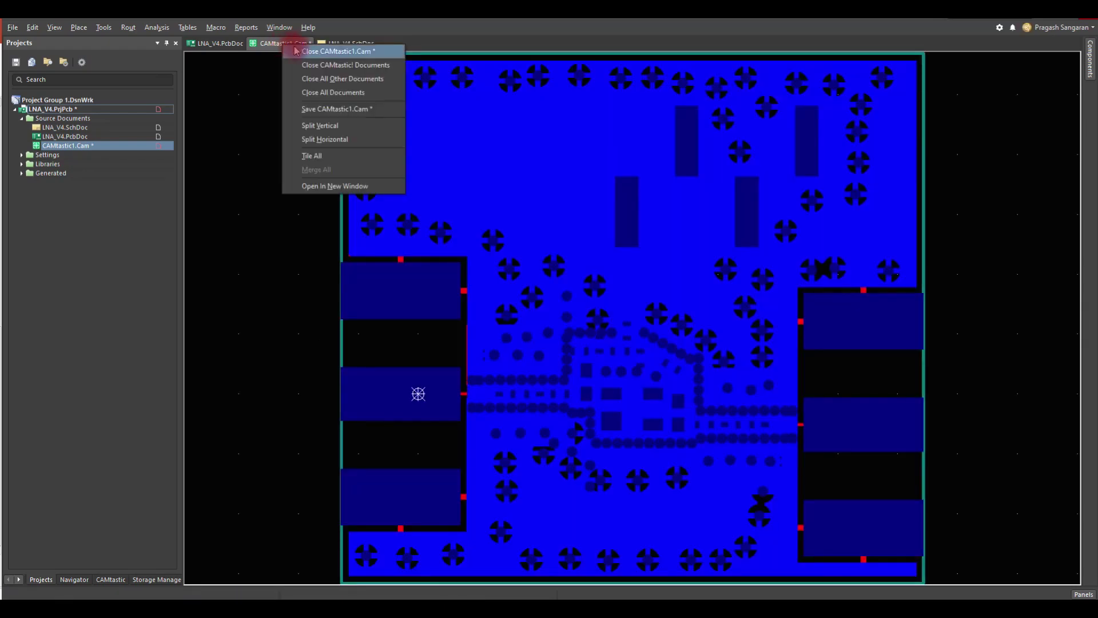
{"action": "left_click", "coordinate": [293, 46]}
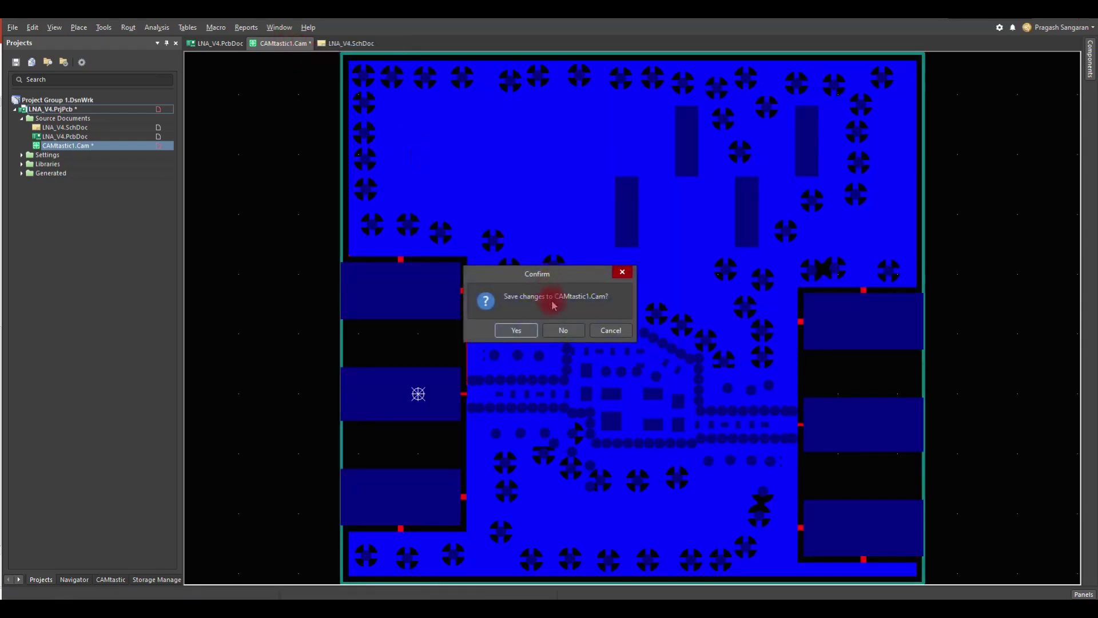
{"action": "left_click", "coordinate": [562, 330]}
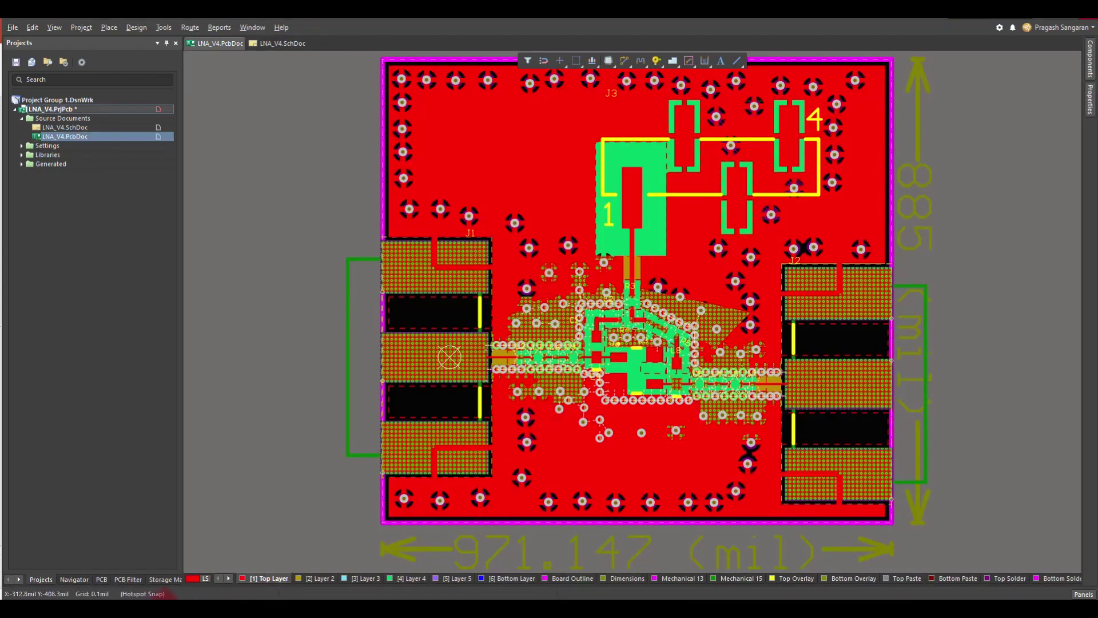
Step: Switch to Advanced Design System and start a design import with the file type ODB++ Directory Format
{"action": "mouse_move", "coordinate": [166, 608]}
{"action": "left_click", "coordinate": [336, 549]}
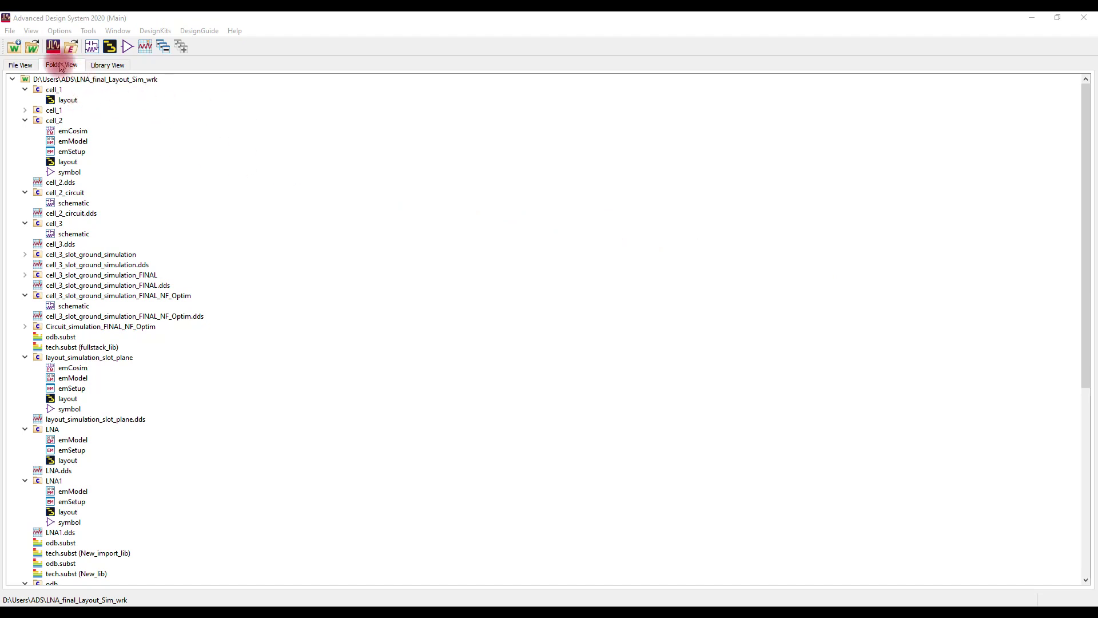
{"action": "left_click", "coordinate": [12, 32]}
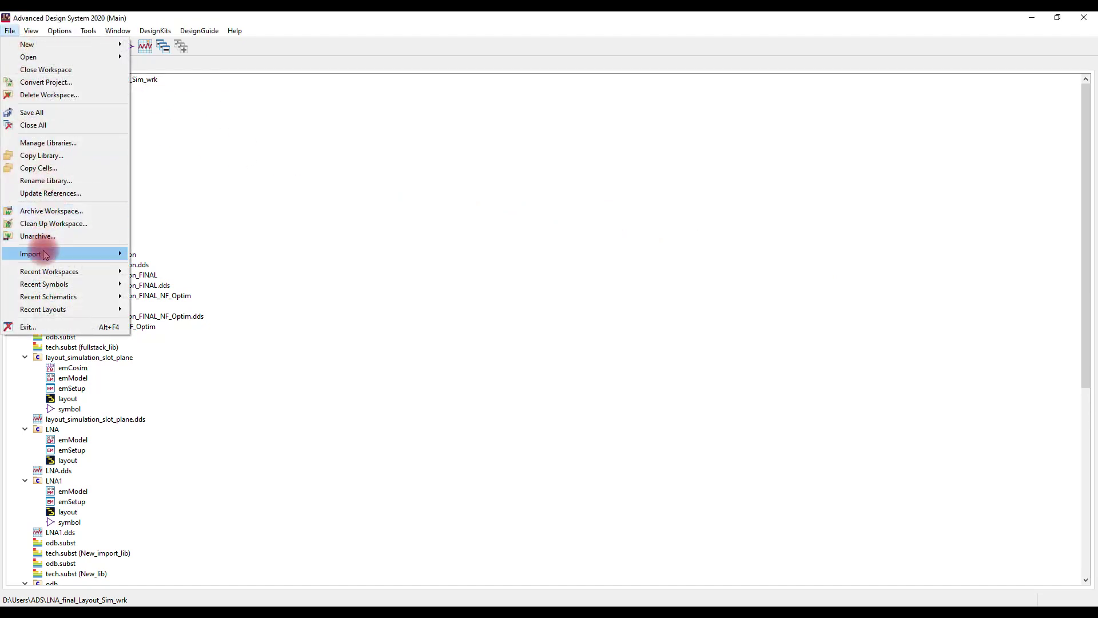
{"action": "mouse_move", "coordinate": [39, 252]}
{"action": "left_click", "coordinate": [183, 261]}
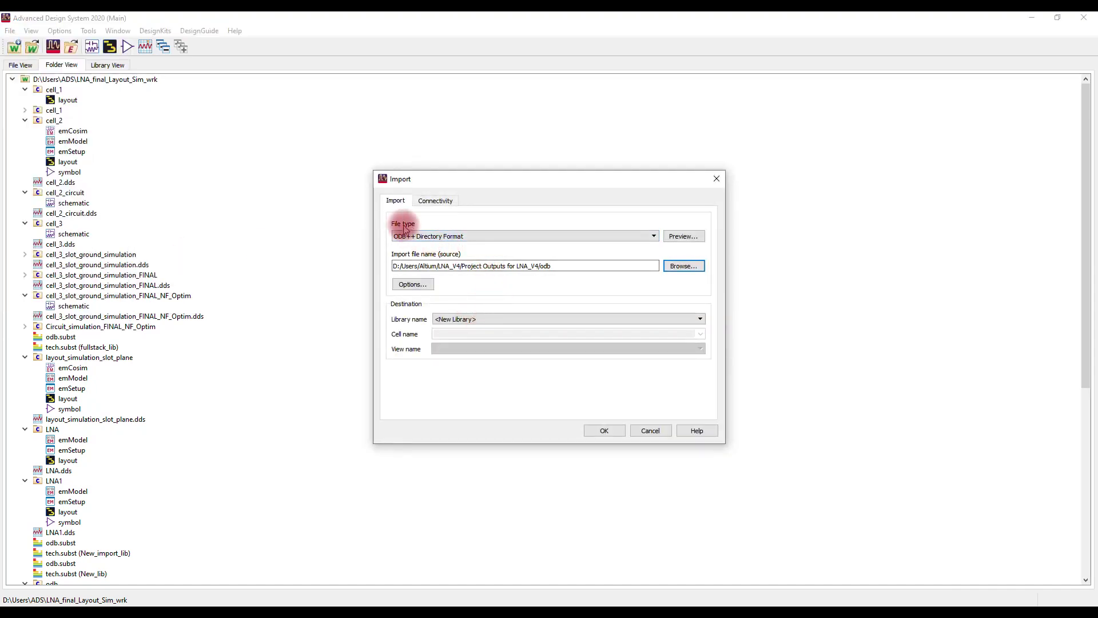
{"action": "left_click", "coordinate": [456, 238]}
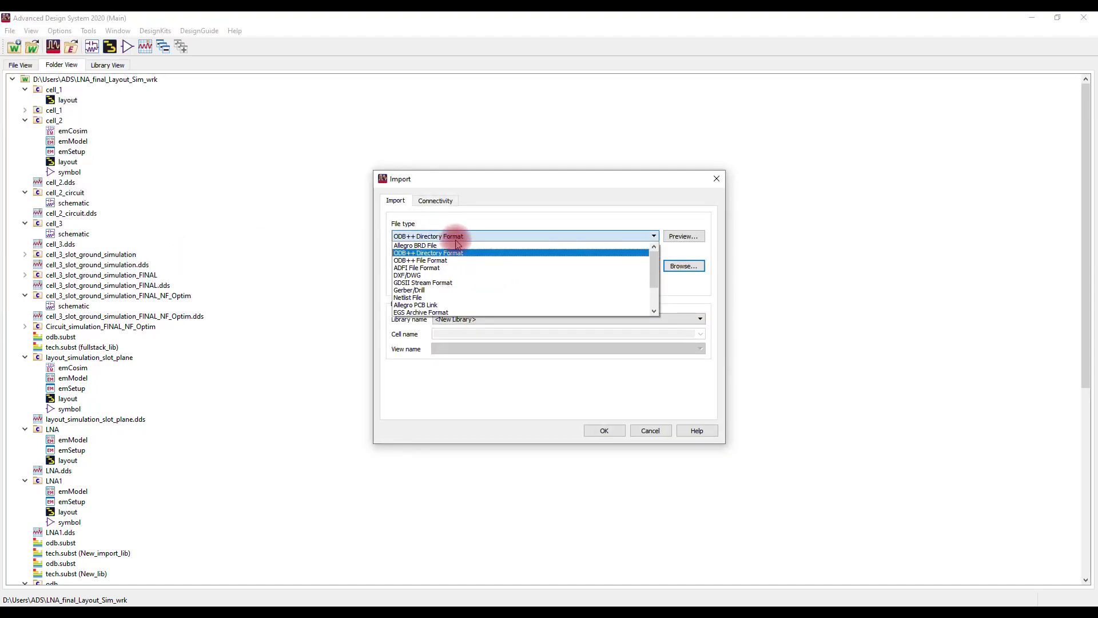
{"action": "left_click", "coordinate": [451, 255]}
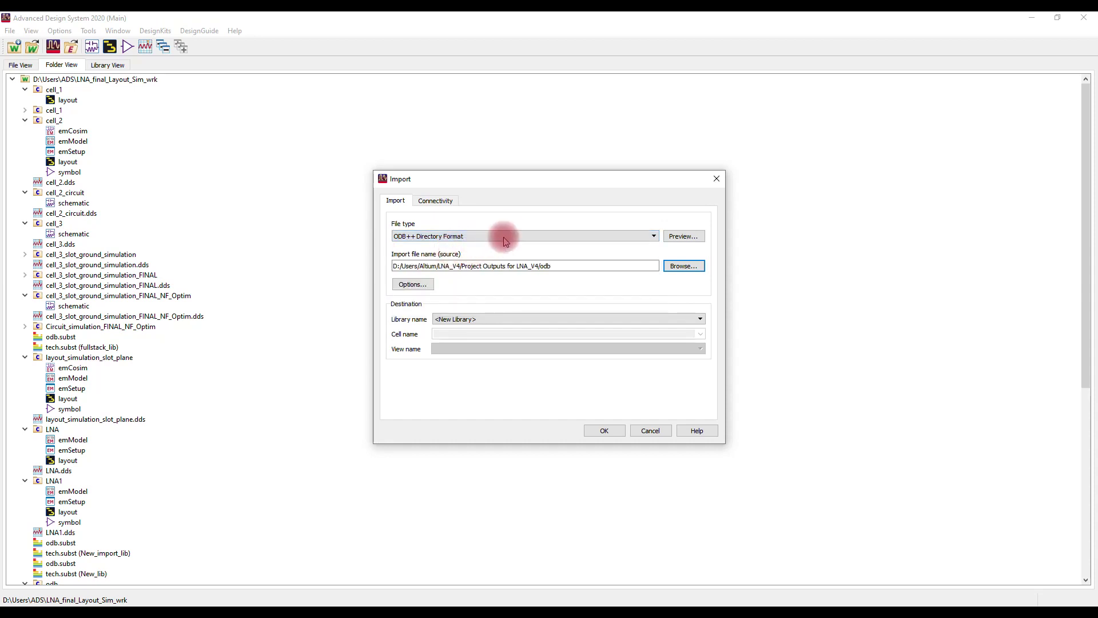
Step: Choose the odb folder inside Project Outputs for LNA_V4 as the import source directory
{"action": "left_click", "coordinate": [686, 268]}
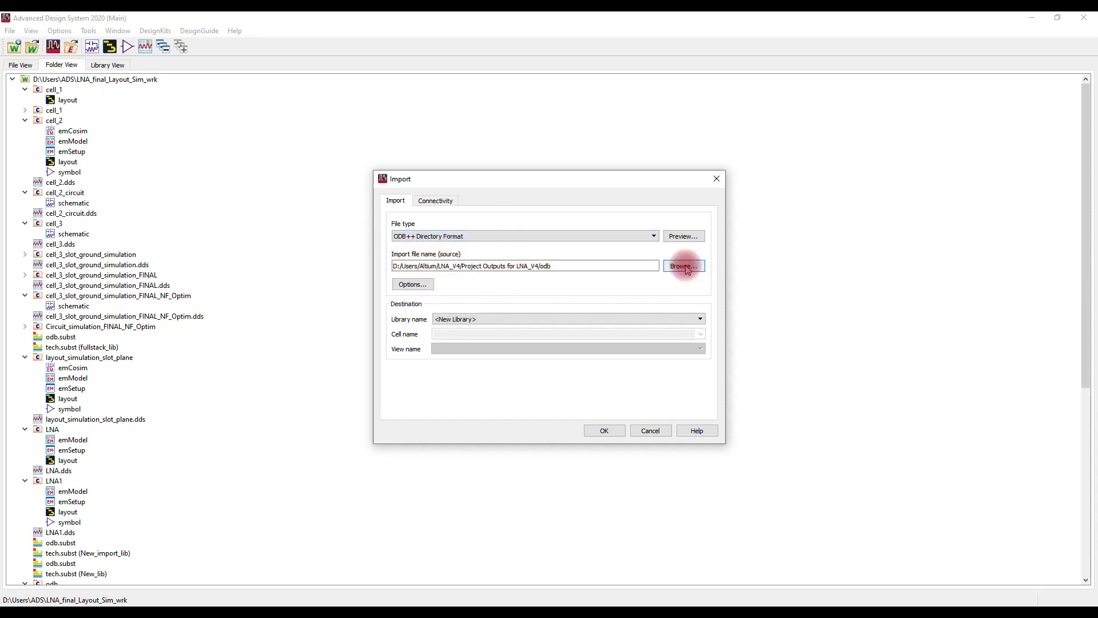
{"action": "left_click", "coordinate": [681, 267]}
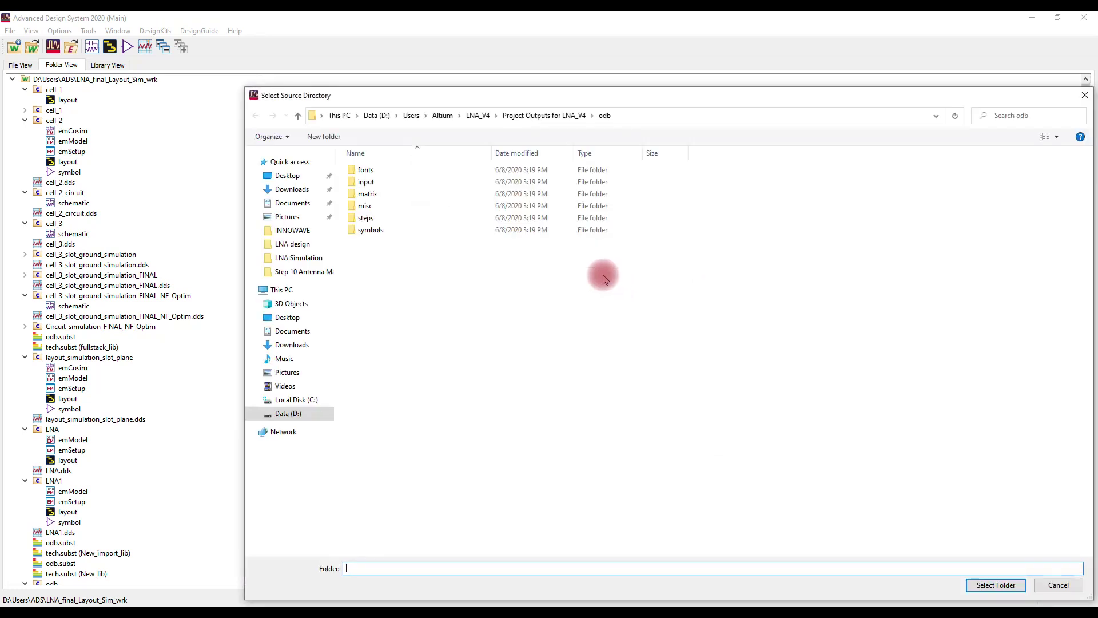
{"action": "left_click", "coordinate": [992, 584]}
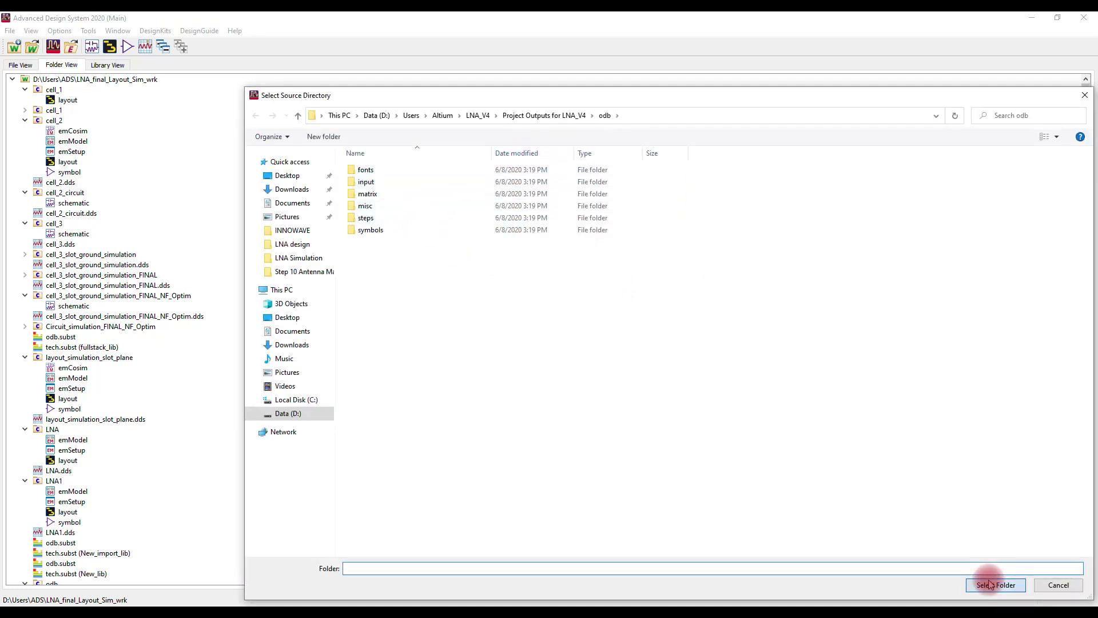
Step: Review the layers, nets and components selected in the import options for the pcb design, and accept them
{"action": "left_click", "coordinate": [420, 286]}
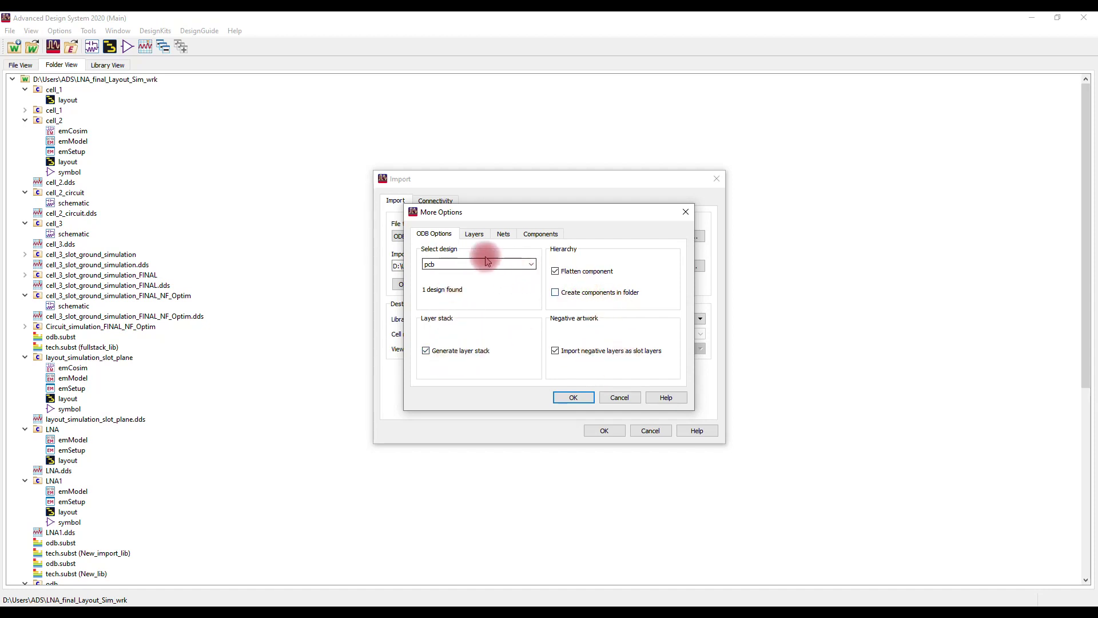
{"action": "left_click", "coordinate": [474, 234]}
{"action": "left_click", "coordinate": [681, 350]}
{"action": "left_click_drag", "start_coordinate": [680, 349], "coordinate": [669, 251]}
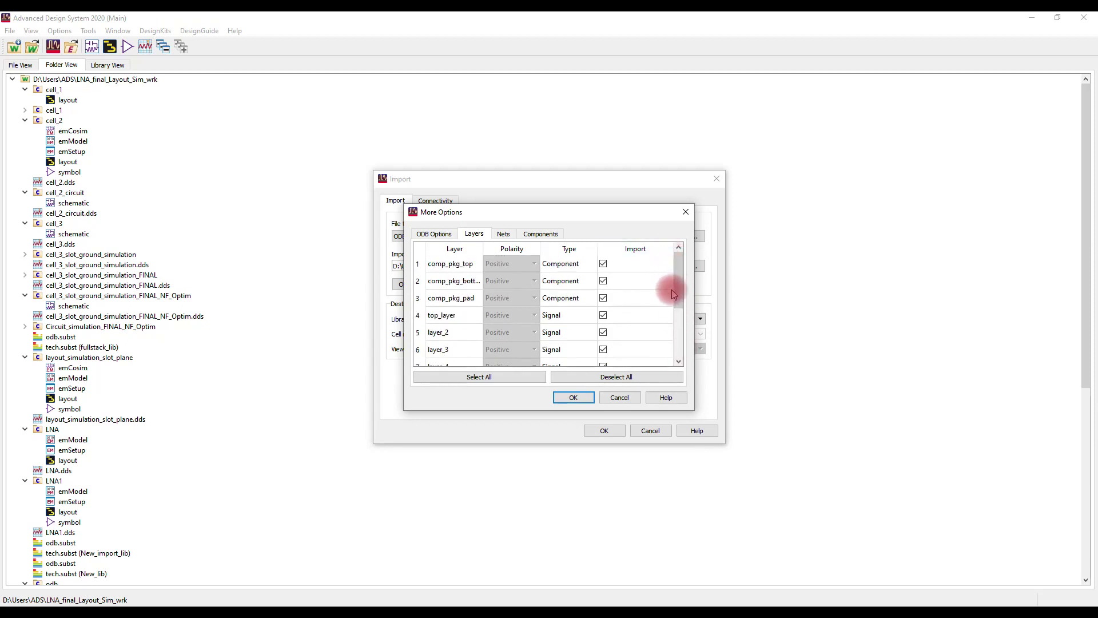
{"action": "mouse_move", "coordinate": [674, 287]}
{"action": "left_mouse_down"}
{"action": "mouse_move", "coordinate": [682, 360]}
{"action": "mouse_move", "coordinate": [677, 266]}
{"action": "left_mouse_up"}
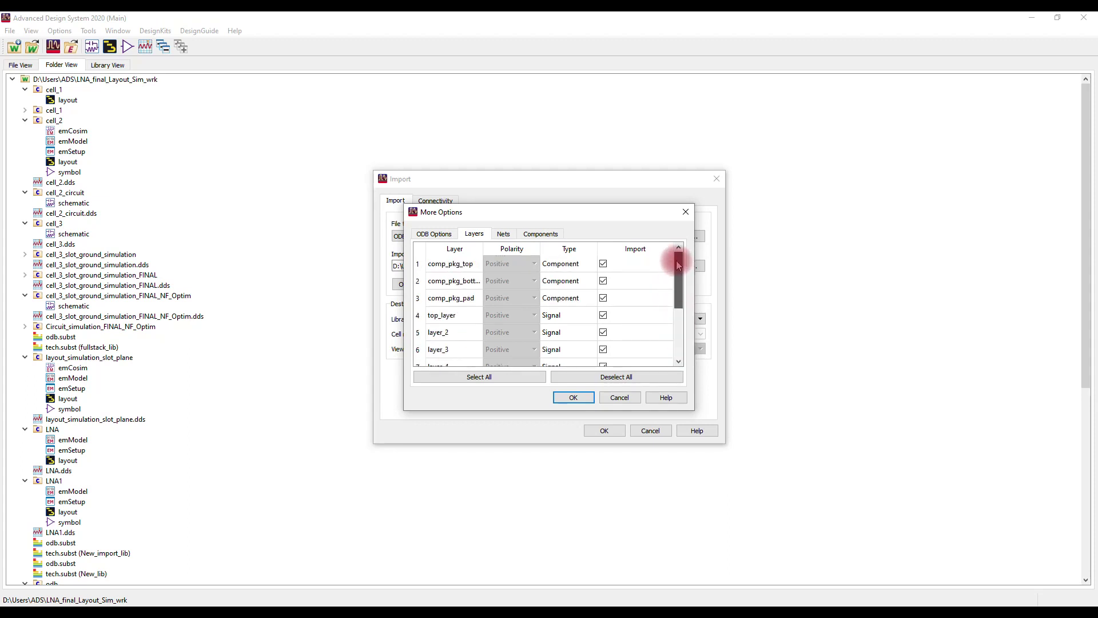
{"action": "left_click", "coordinate": [504, 233]}
{"action": "left_click_drag", "start_coordinate": [678, 279], "coordinate": [682, 249]}
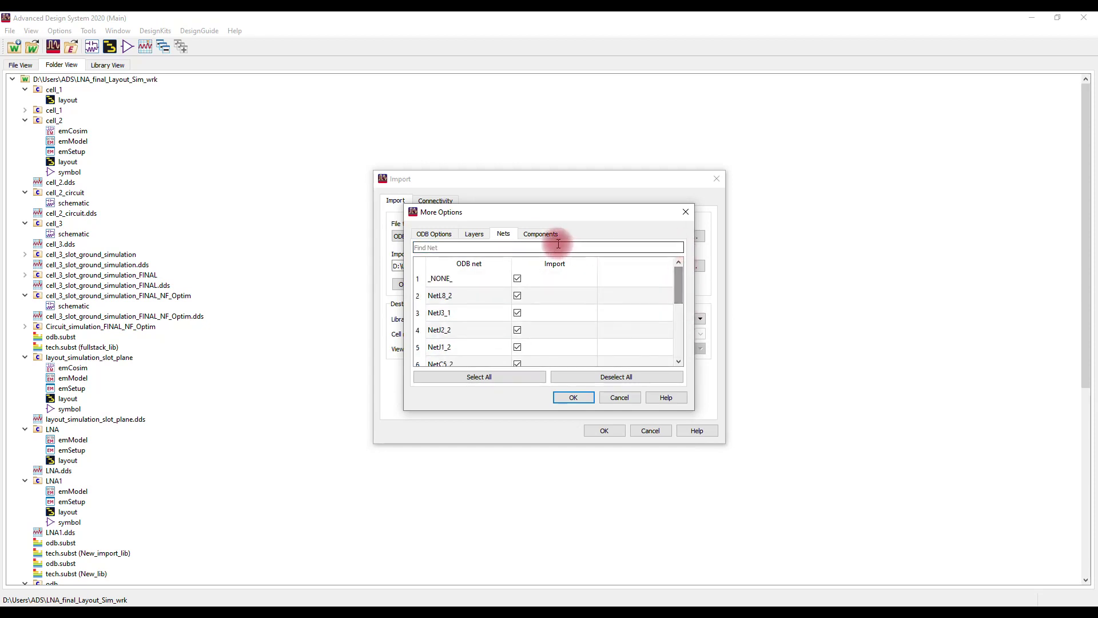
{"action": "left_click", "coordinate": [540, 234]}
{"action": "mouse_move", "coordinate": [674, 283]}
{"action": "left_mouse_down"}
{"action": "mouse_move", "coordinate": [685, 366]}
{"action": "mouse_move", "coordinate": [684, 248]}
{"action": "mouse_move", "coordinate": [692, 293]}
{"action": "left_mouse_up"}
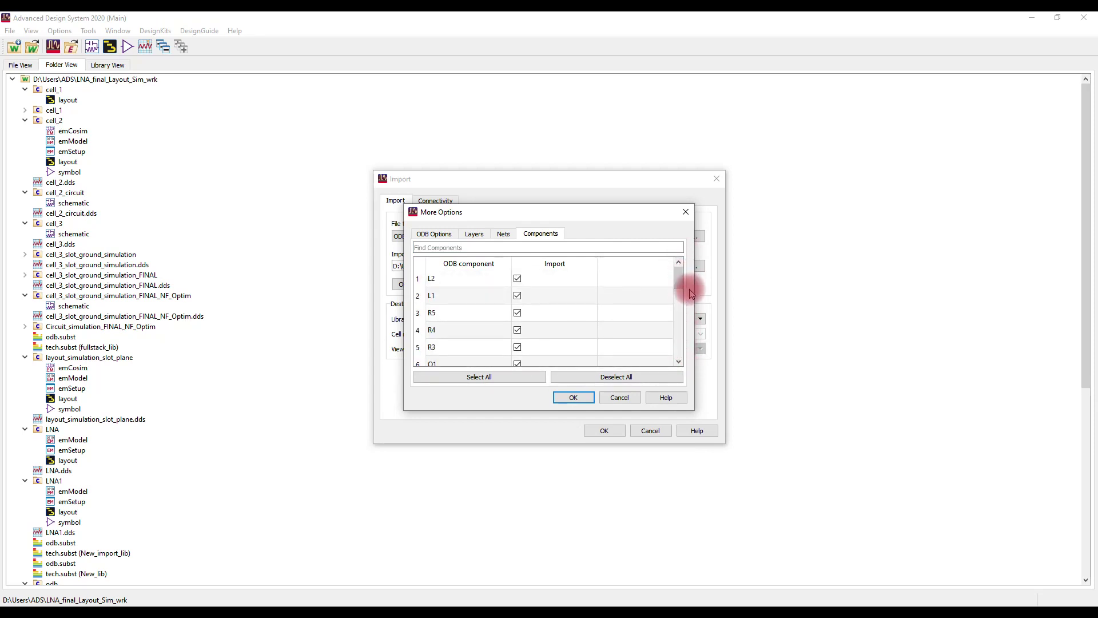
{"action": "left_click", "coordinate": [576, 396]}
Step: Import into a new library named odb6_lib that uses the technology defined in the ODB file
{"action": "left_click", "coordinate": [535, 319]}
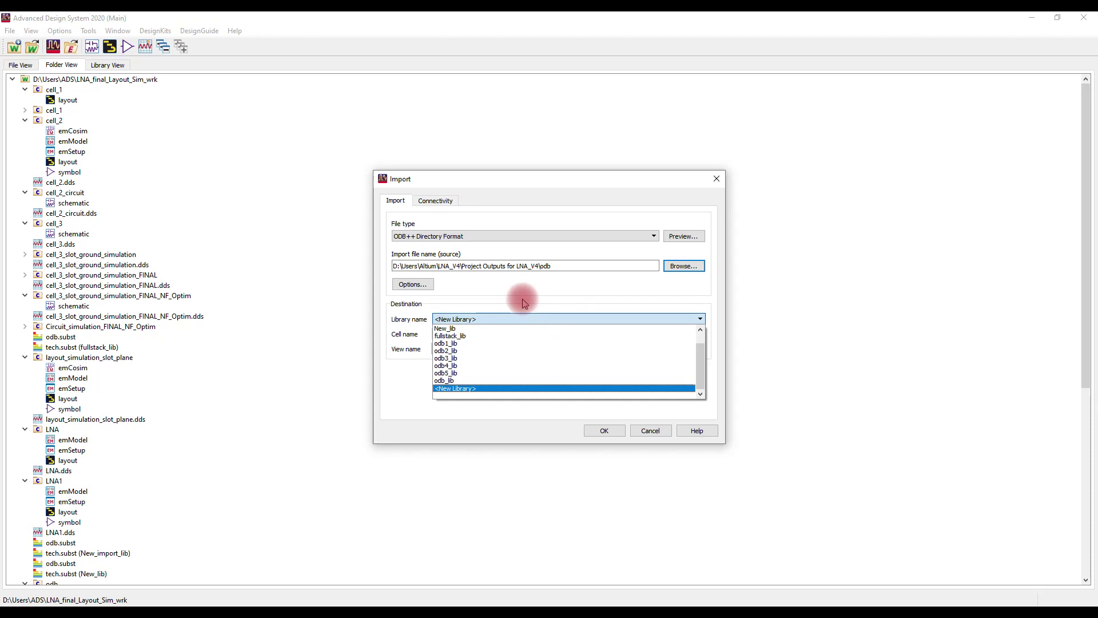
{"action": "left_click", "coordinate": [473, 391]}
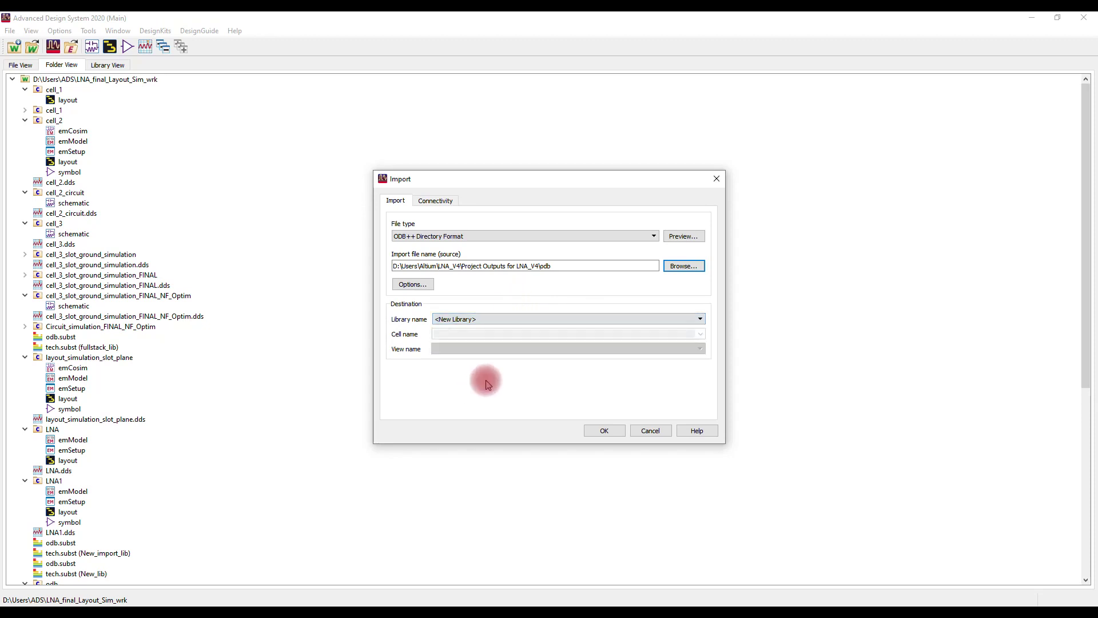
{"action": "left_click", "coordinate": [604, 432]}
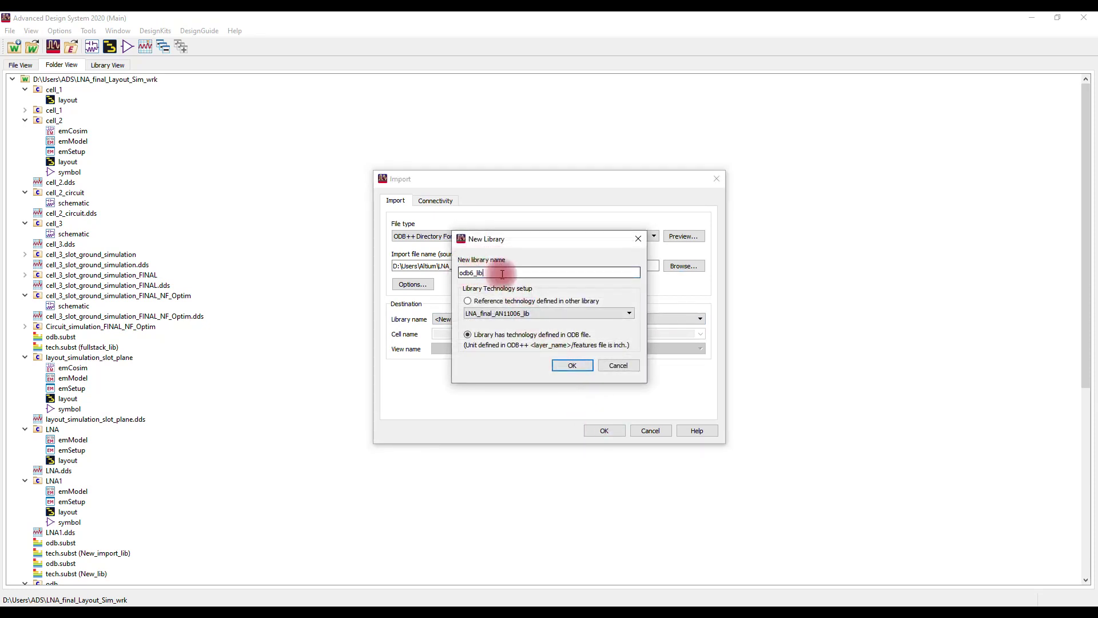
{"action": "left_click", "coordinate": [566, 368]}
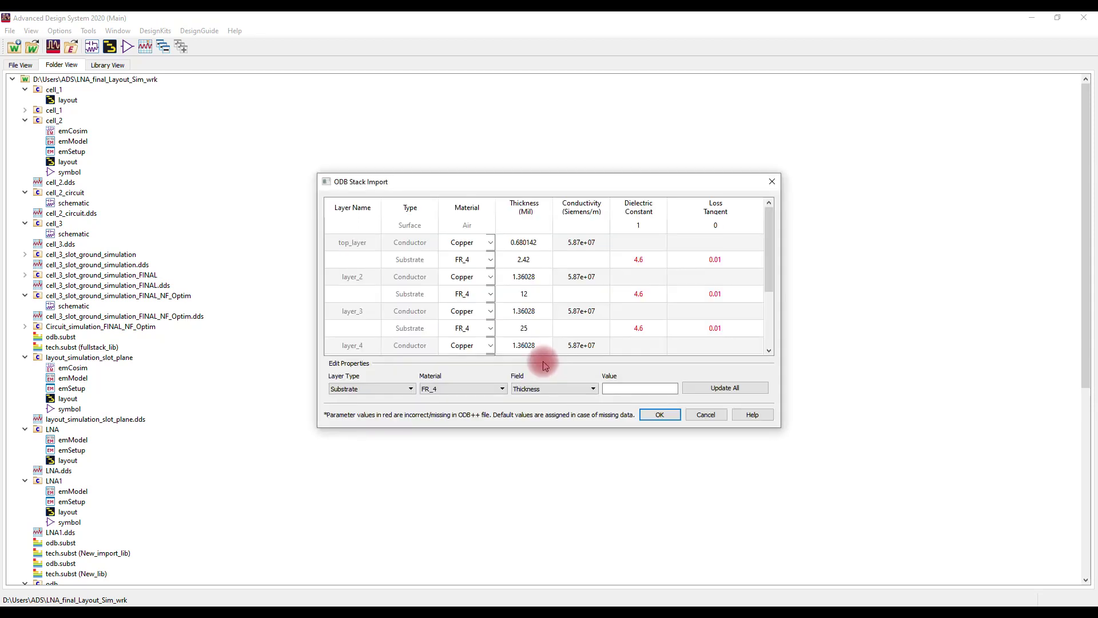
Step: Set the copper thickness to 0.7 mil for top_layer and 1.4 mil for layer_2 through layer_5
{"action": "double_click", "coordinate": [497, 309]}
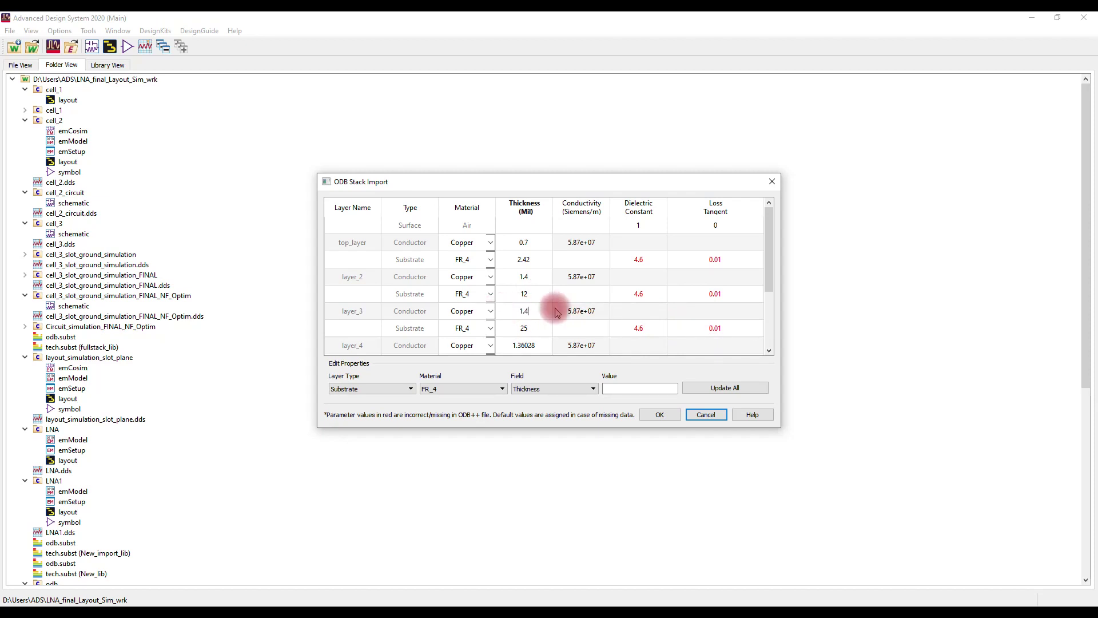
{"action": "scroll", "coordinate": [541, 337], "scroll_direction": "down", "scroll_amount": 1}
{"action": "double_click", "coordinate": [534, 294]}
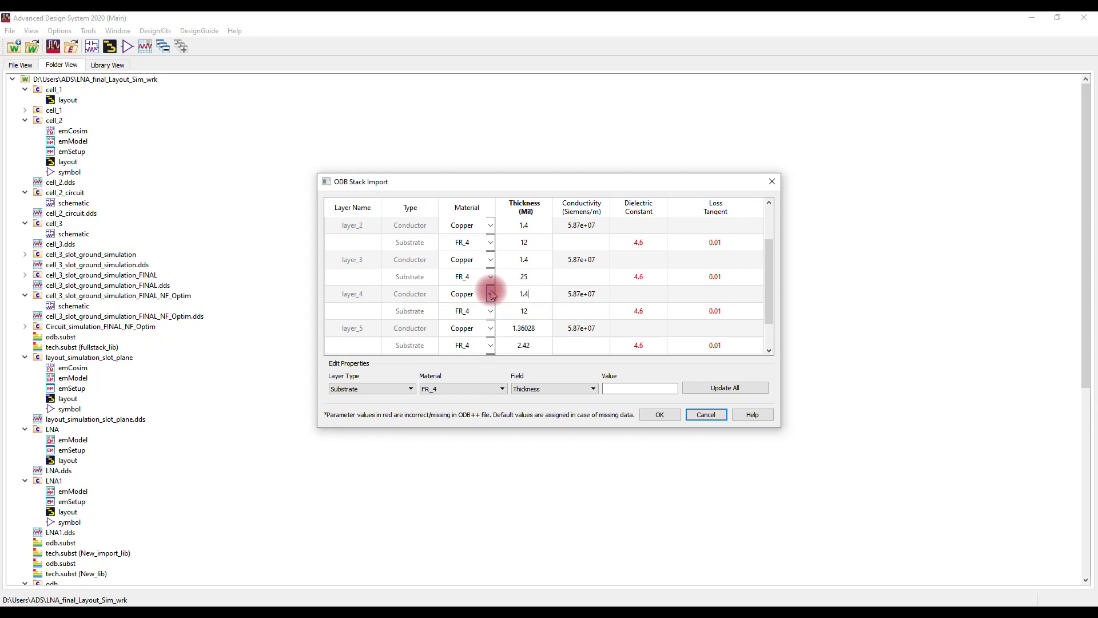
{"action": "double_click", "coordinate": [516, 329]}
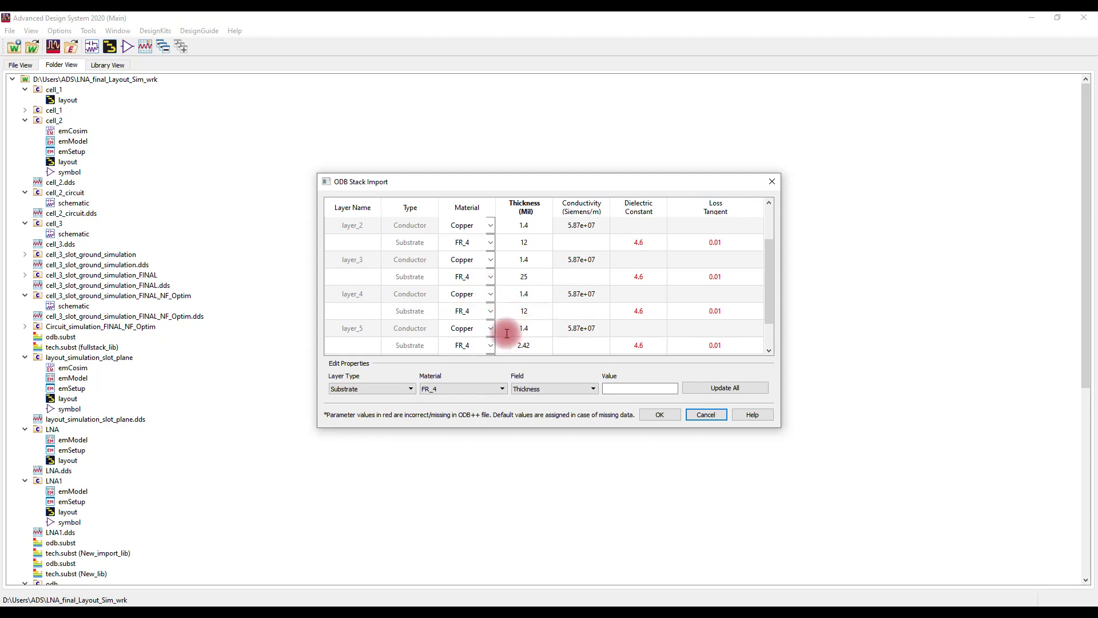
{"action": "double_click", "coordinate": [536, 312]}
Step: Set the dielectric constant of all FR_4 substrate layers in the stack to 4.7
{"action": "scroll", "coordinate": [541, 326], "scroll_direction": "down", "scroll_amount": 1}
{"action": "double_click", "coordinate": [649, 314]}
{"action": "type", "text": "4."}
{"action": "left_click", "coordinate": [643, 278]}
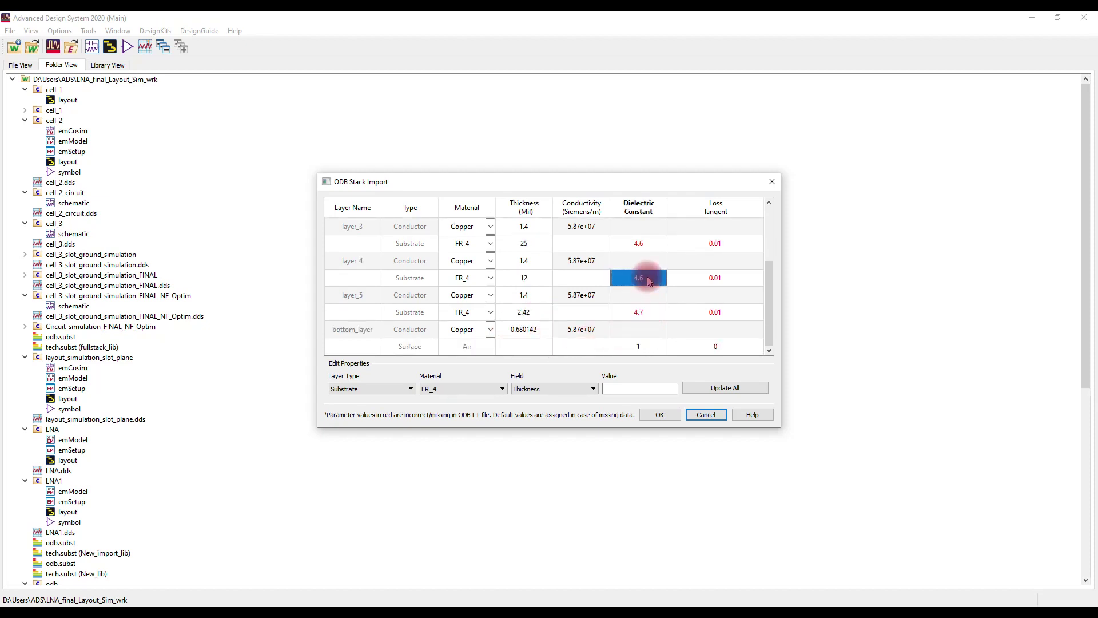
{"action": "left_click", "coordinate": [643, 243]}
{"action": "scroll", "coordinate": [643, 283], "scroll_direction": "up", "scroll_amount": 1}
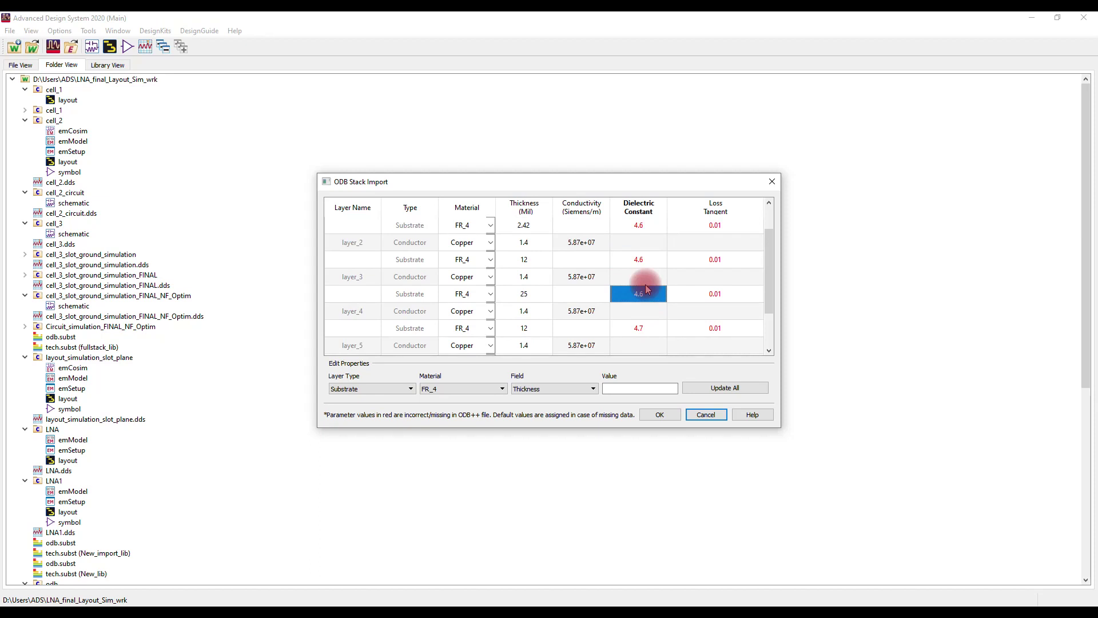
{"action": "double_click", "coordinate": [646, 288]}
{"action": "type", "text": "4.7"}
{"action": "left_click", "coordinate": [643, 260]}
{"action": "type", "text": "4.7"}
{"action": "key", "text": "Return"}
{"action": "scroll", "coordinate": [652, 267], "scroll_direction": "up", "scroll_amount": 1}
{"action": "left_click", "coordinate": [652, 263]}
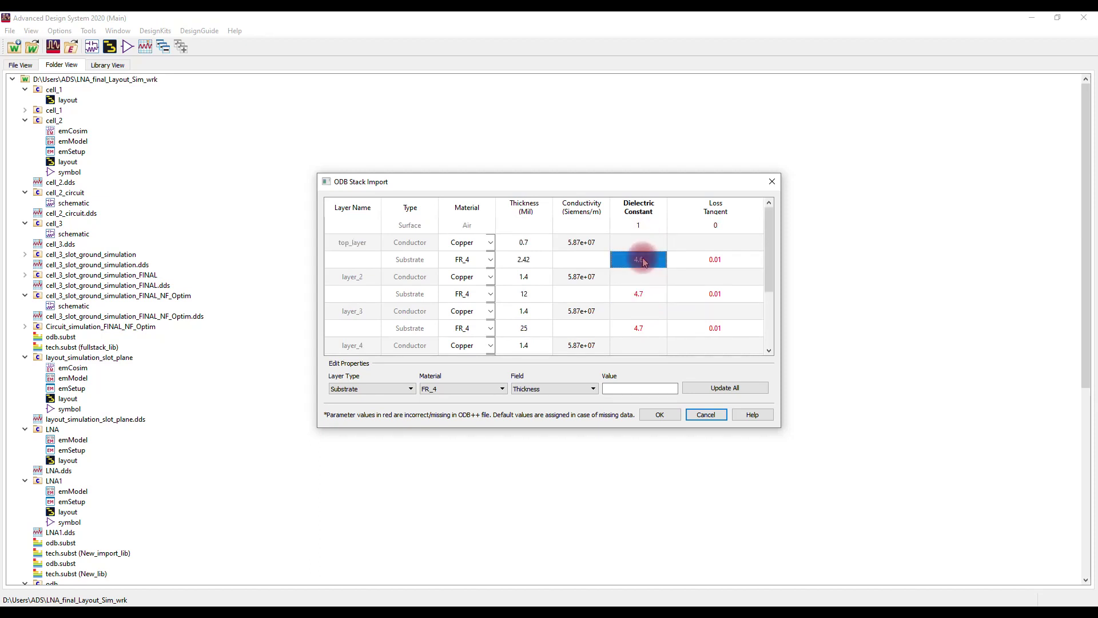
Step: Set the copper thickness of bottom_layer to 0.7 mil and accept the ODB layer stack
{"action": "scroll", "coordinate": [639, 291], "scroll_direction": "down", "scroll_amount": 2}
{"action": "double_click", "coordinate": [524, 329]}
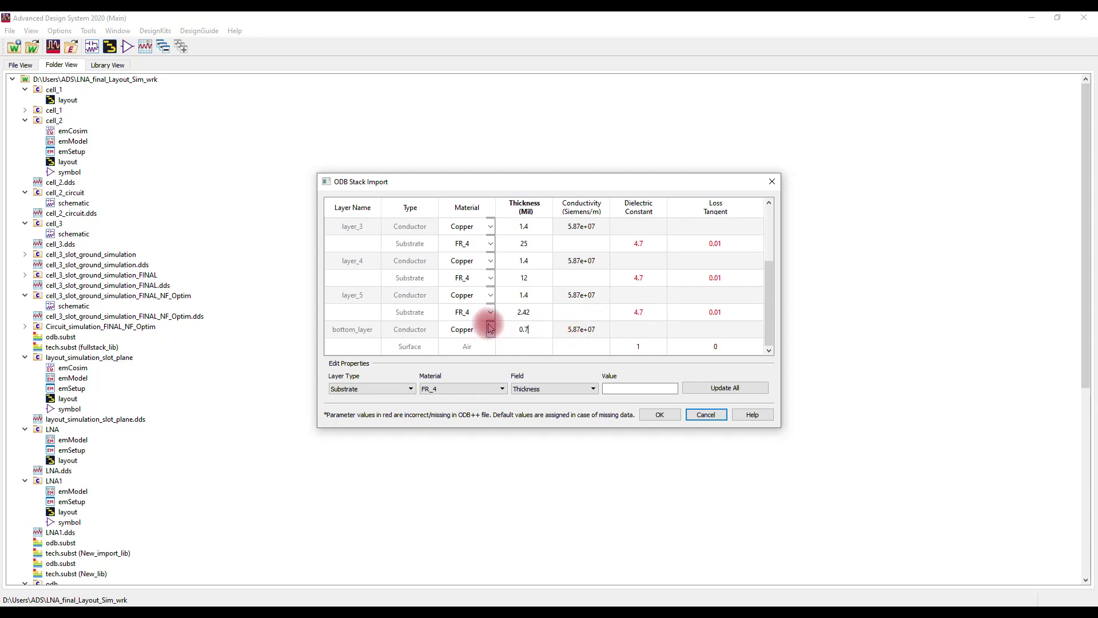
{"action": "scroll", "coordinate": [654, 298], "scroll_direction": "up", "scroll_amount": 2}
{"action": "left_click", "coordinate": [650, 291]}
{"action": "scroll", "coordinate": [657, 306], "scroll_direction": "down", "scroll_amount": 2}
{"action": "scroll", "coordinate": [662, 311], "scroll_direction": "up", "scroll_amount": 2}
{"action": "left_click", "coordinate": [660, 414]}
Step: Bring up the imported odb layout of odb6_lib and examine the circuit area at the board's centre
{"action": "scroll", "coordinate": [126, 372], "scroll_direction": "down", "scroll_amount": 9}
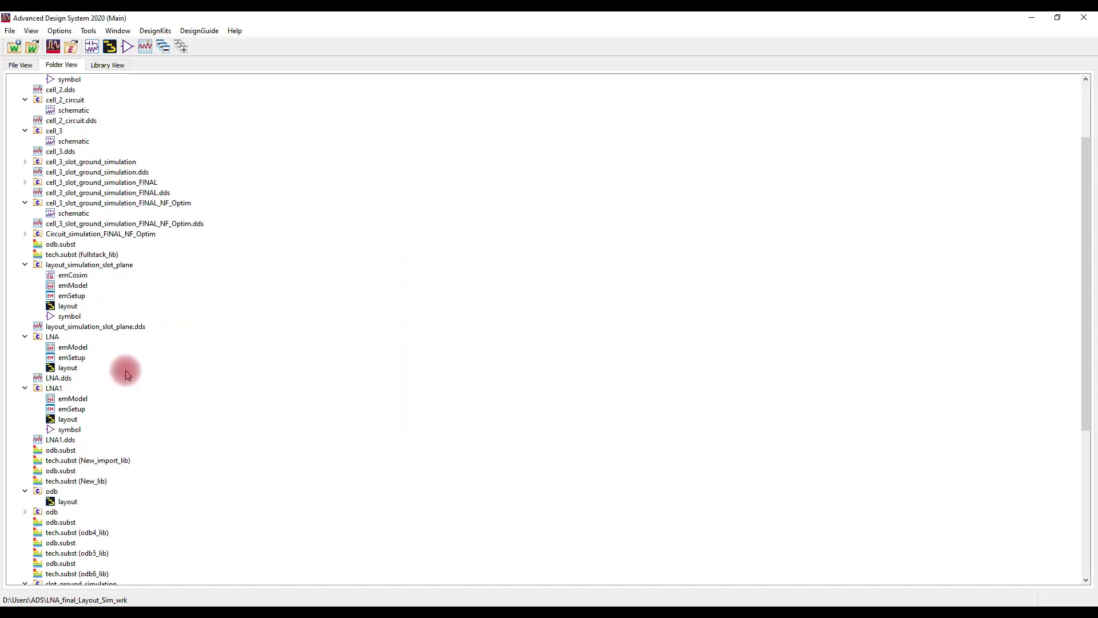
{"action": "scroll", "coordinate": [129, 380], "scroll_direction": "up", "scroll_amount": 9}
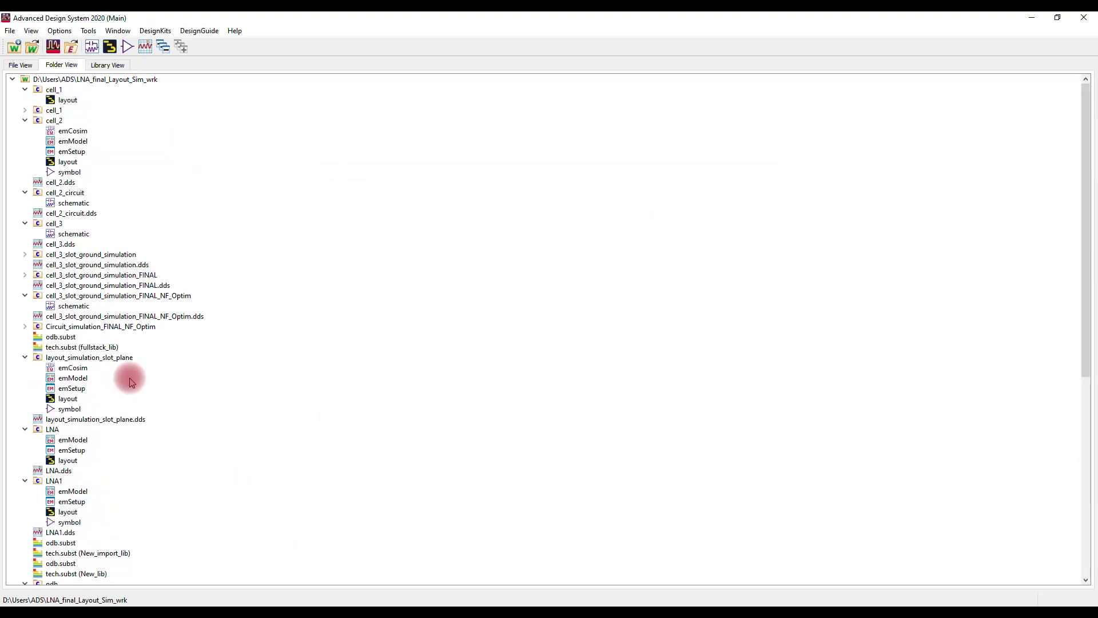
{"action": "left_click", "coordinate": [179, 479]}
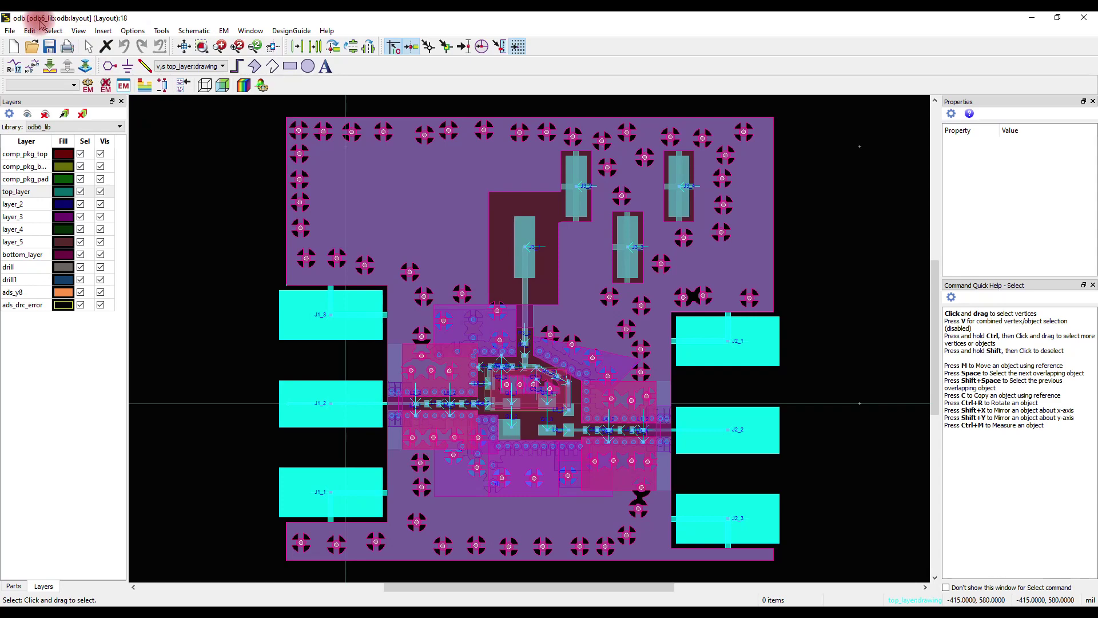
{"action": "scroll", "coordinate": [457, 284], "scroll_direction": "up", "scroll_amount": 1}
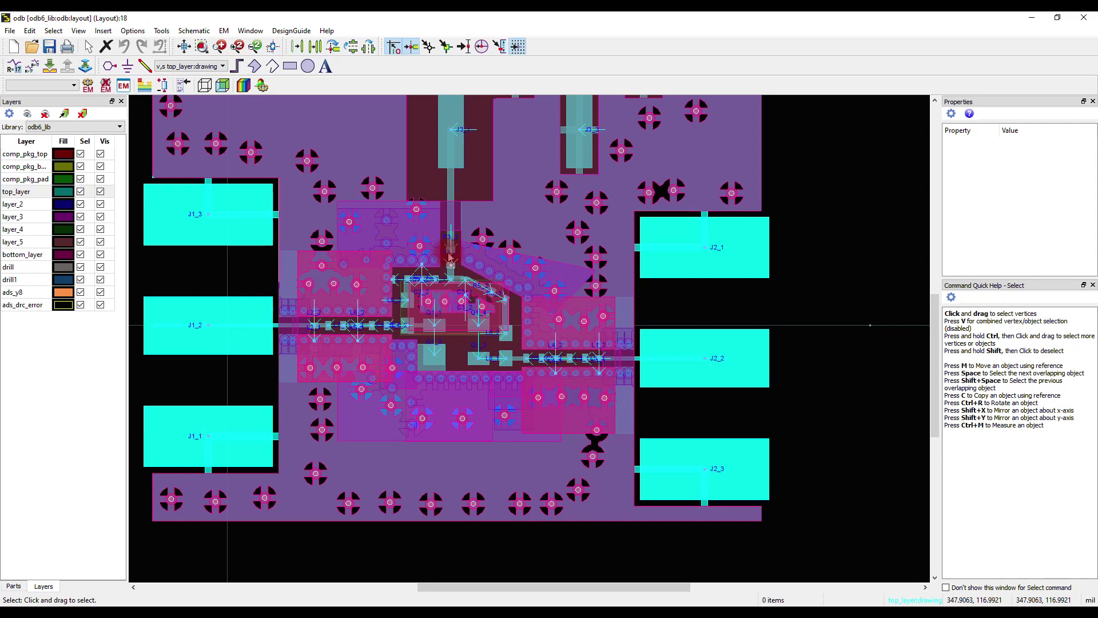
Step: Draw a rectangle about 555 by 345 mil around the circuit area between the J1 and J2 connector pads
{"action": "left_click", "coordinate": [290, 66]}
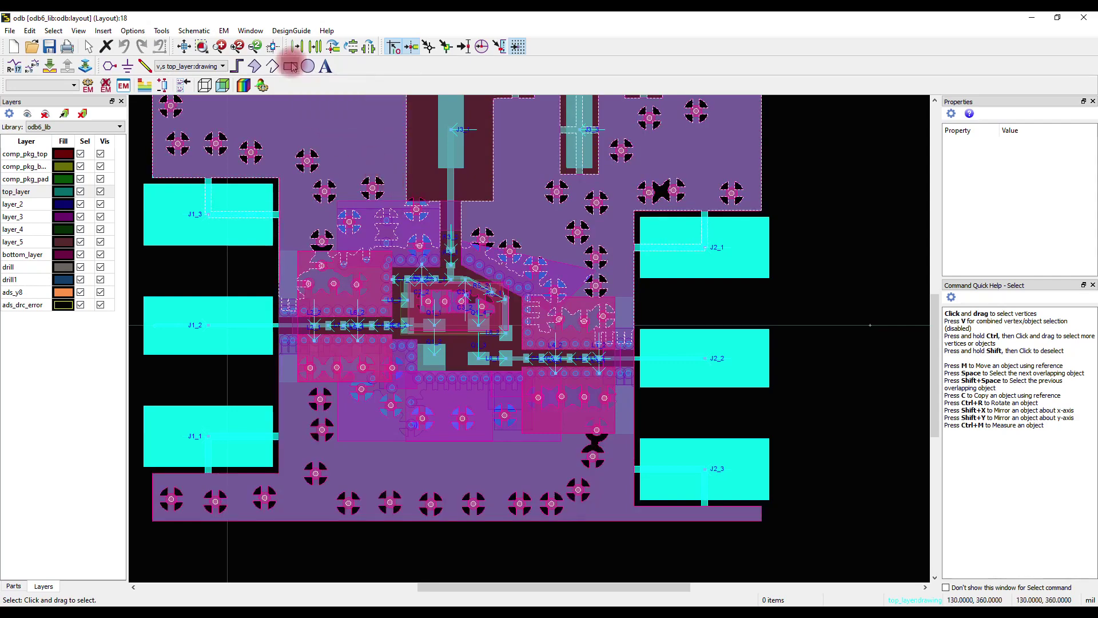
{"action": "left_click", "coordinate": [280, 216]}
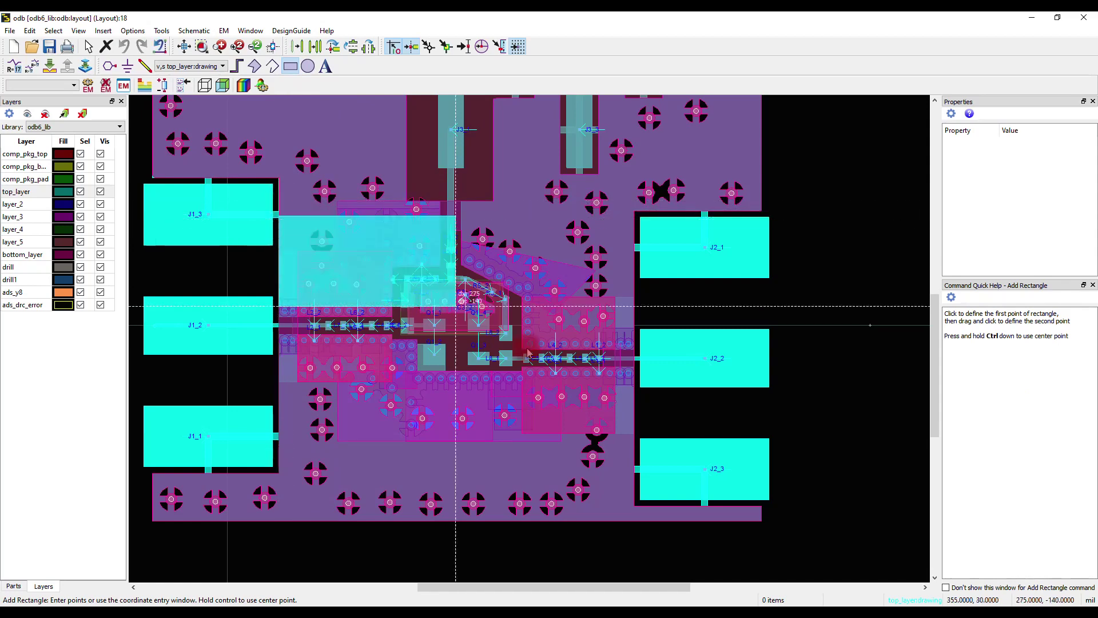
{"action": "left_click", "coordinate": [635, 438]}
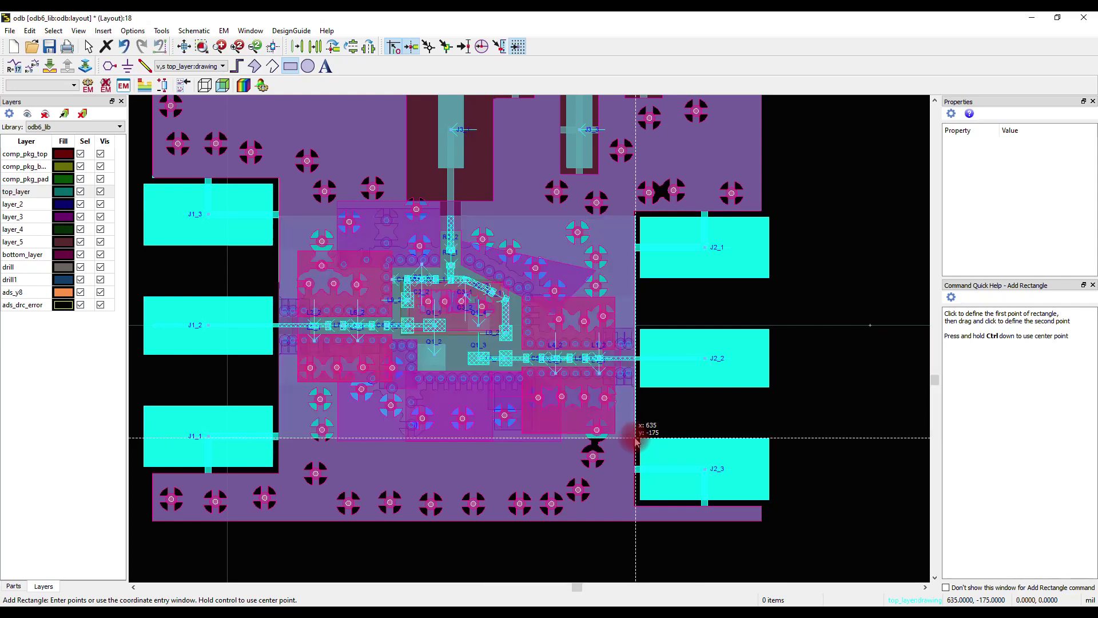
{"action": "key", "text": "Escape"}
{"action": "scroll", "coordinate": [470, 326], "scroll_direction": "down", "scroll_amount": 2}
{"action": "scroll", "coordinate": [482, 324], "scroll_direction": "up", "scroll_amount": 2}
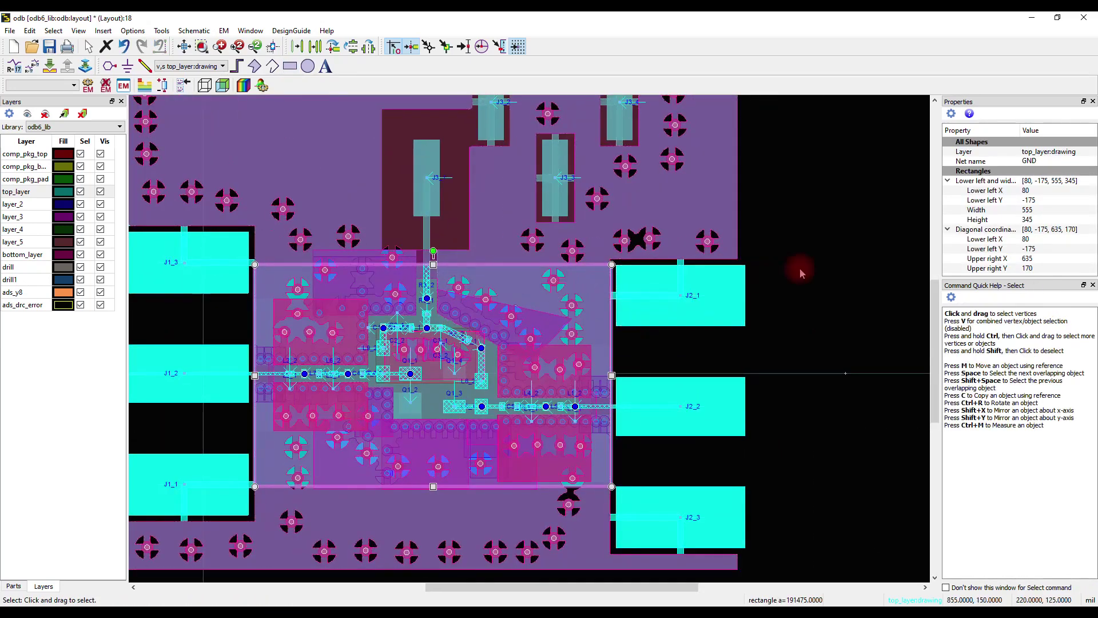
Step: Change the boundary rectangle's layer to ads_annotate:ads_drawing9
{"action": "left_click", "coordinate": [1050, 151]}
{"action": "left_click", "coordinate": [1064, 151]}
{"action": "scroll", "coordinate": [1068, 212], "scroll_direction": "down", "scroll_amount": 3}
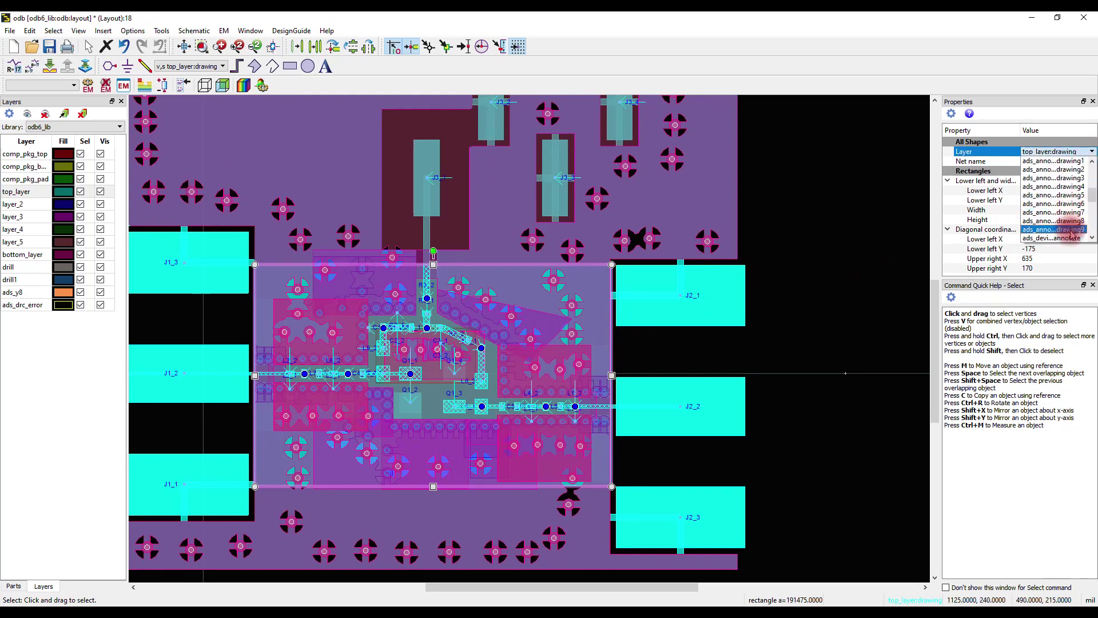
{"action": "left_click", "coordinate": [1069, 230]}
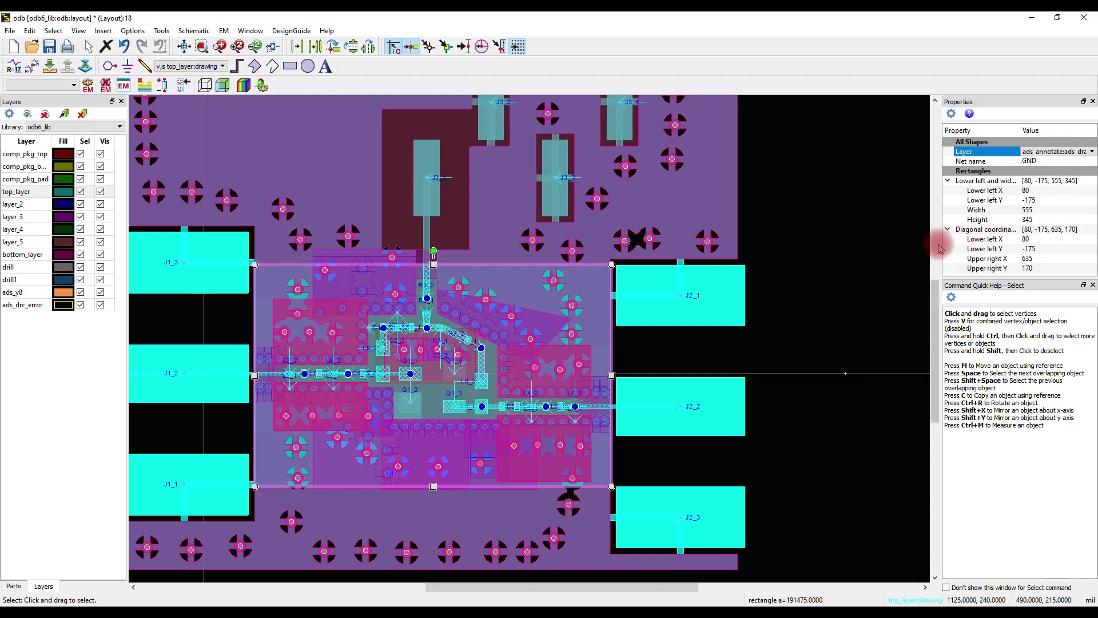
{"action": "left_click", "coordinate": [890, 244]}
Step: Cut the rectangle's area into odb6_lib:cell_2:layout with the Cookie Cutter, using ads_annotate:ads_drawing9 as the temporary drawing layer
{"action": "left_click", "coordinate": [224, 31]}
{"action": "scroll", "coordinate": [524, 360], "scroll_direction": "up", "scroll_amount": 3}
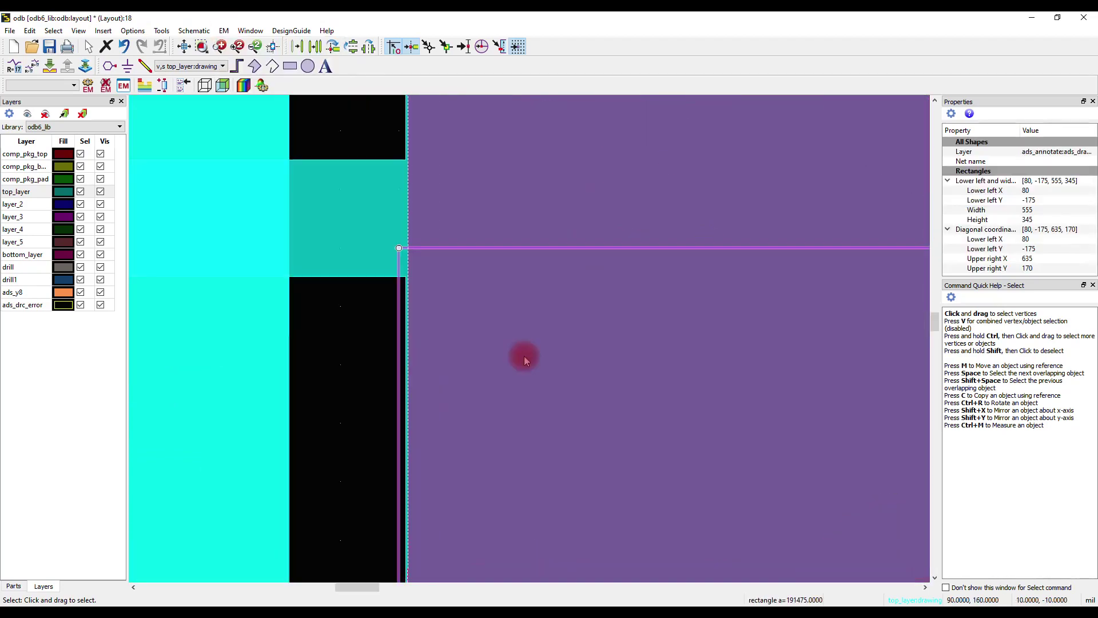
{"action": "scroll", "coordinate": [524, 361], "scroll_direction": "down", "scroll_amount": 14}
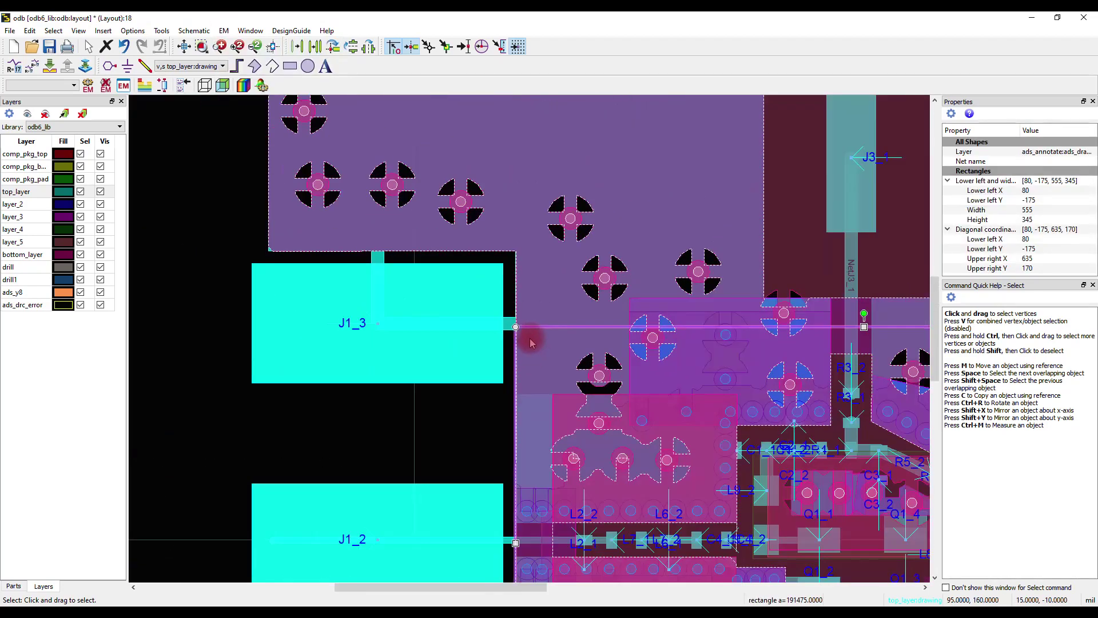
{"action": "scroll", "coordinate": [644, 375], "scroll_direction": "up", "scroll_amount": 1}
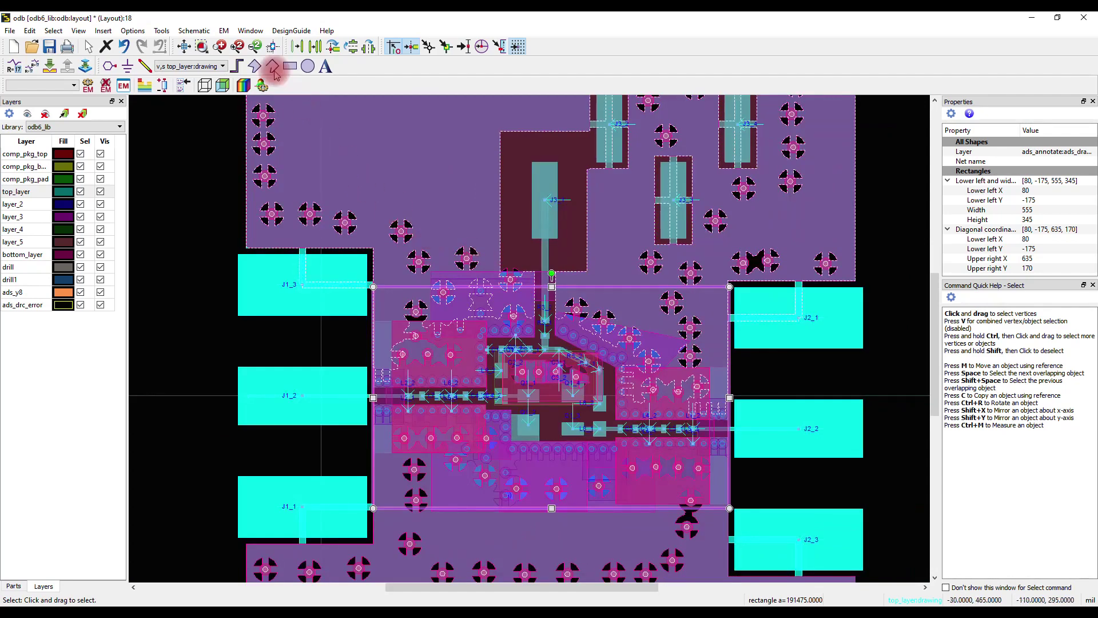
{"action": "left_click", "coordinate": [224, 31]}
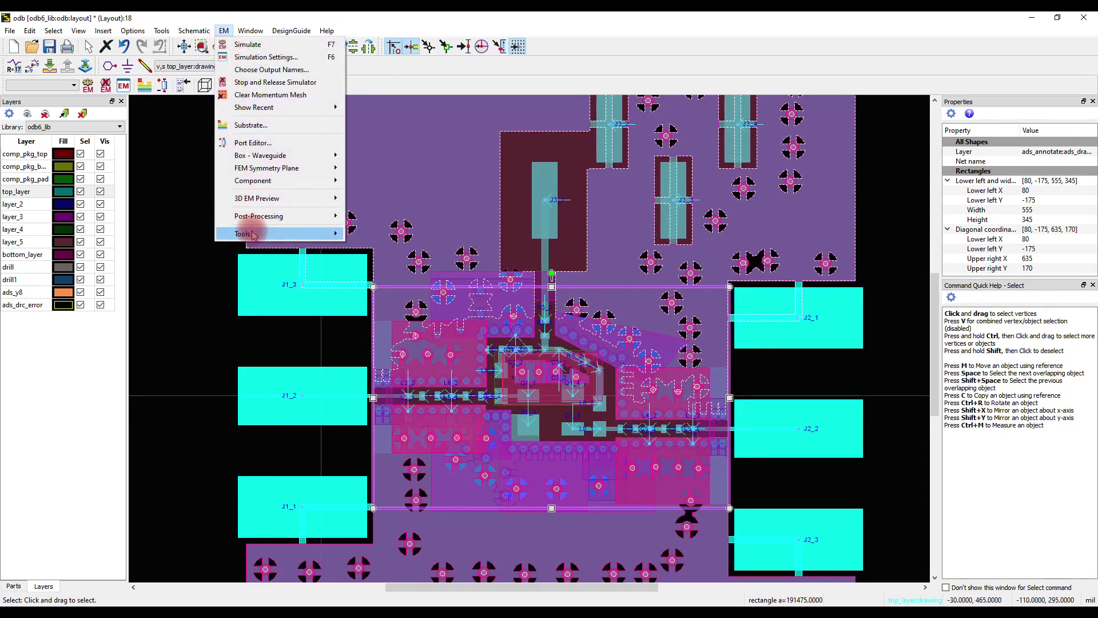
{"action": "mouse_move", "coordinate": [268, 235]}
{"action": "left_click", "coordinate": [388, 240]}
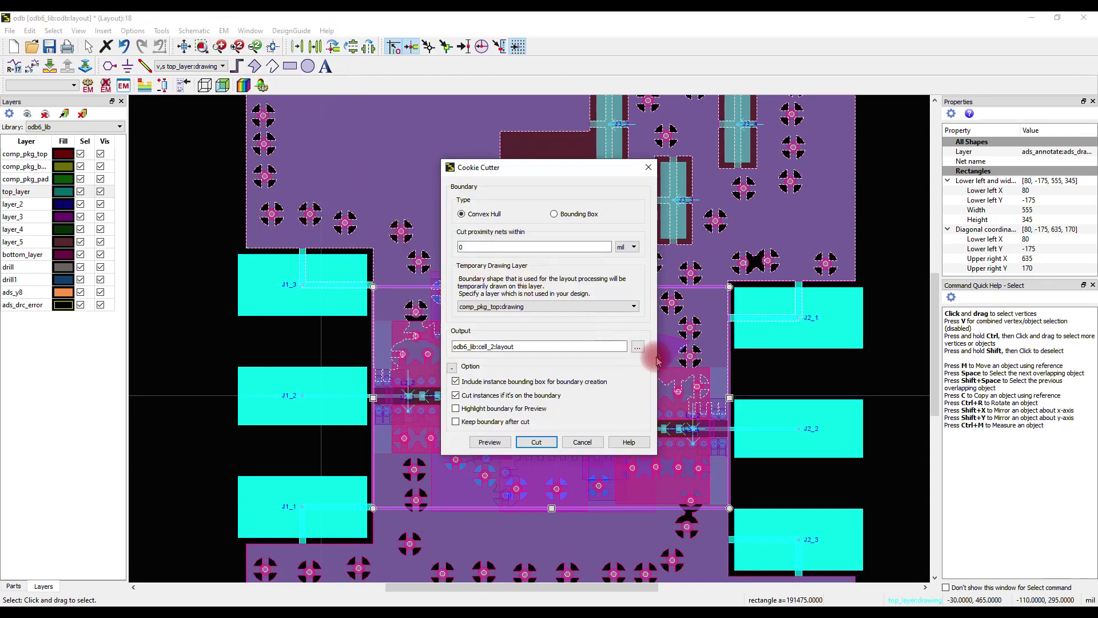
{"action": "left_click", "coordinate": [634, 306]}
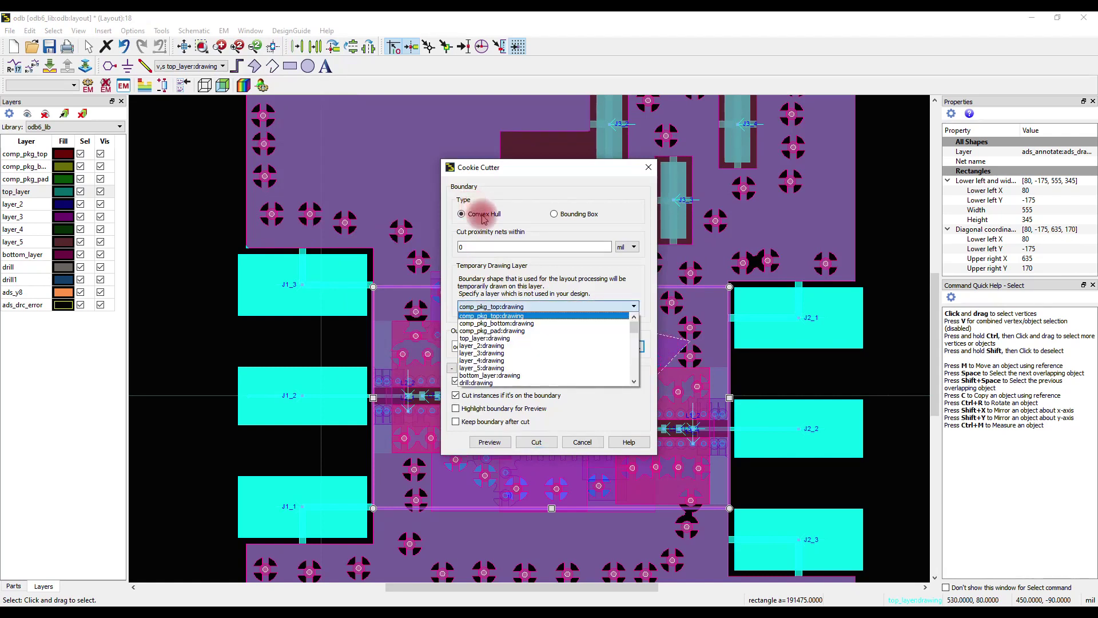
{"action": "scroll", "coordinate": [520, 354], "scroll_direction": "down", "scroll_amount": 5}
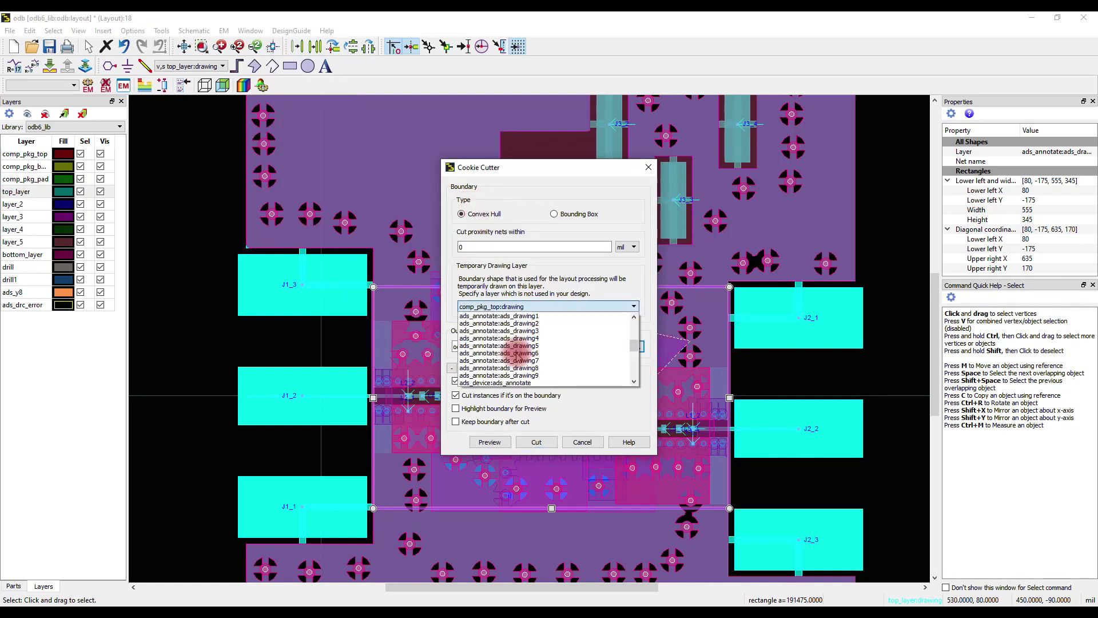
{"action": "left_click", "coordinate": [538, 377]}
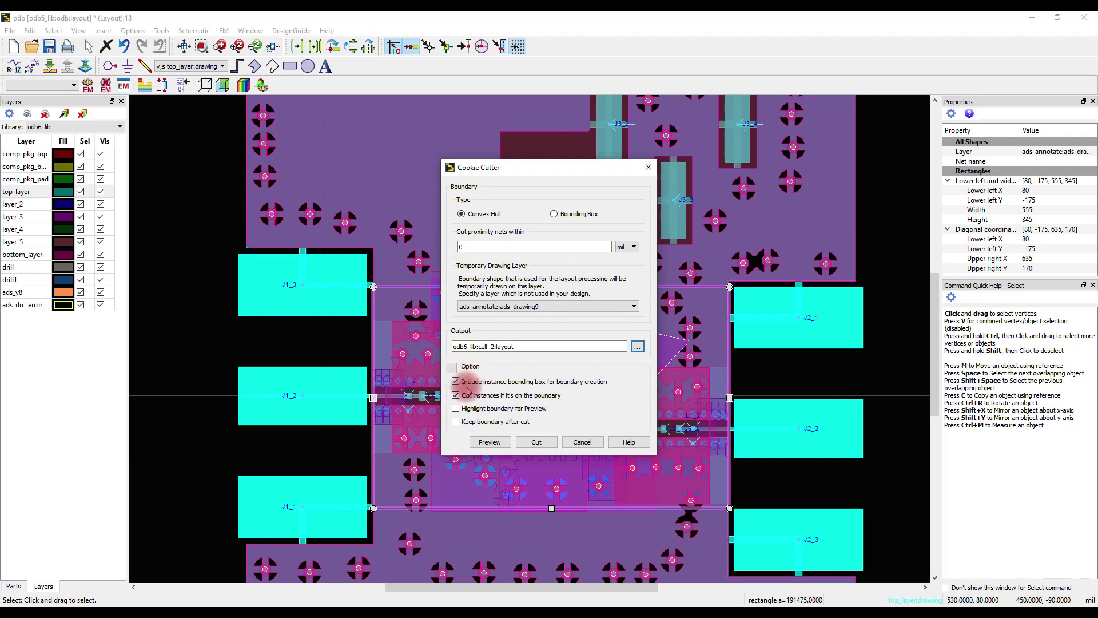
{"action": "left_click", "coordinate": [537, 440]}
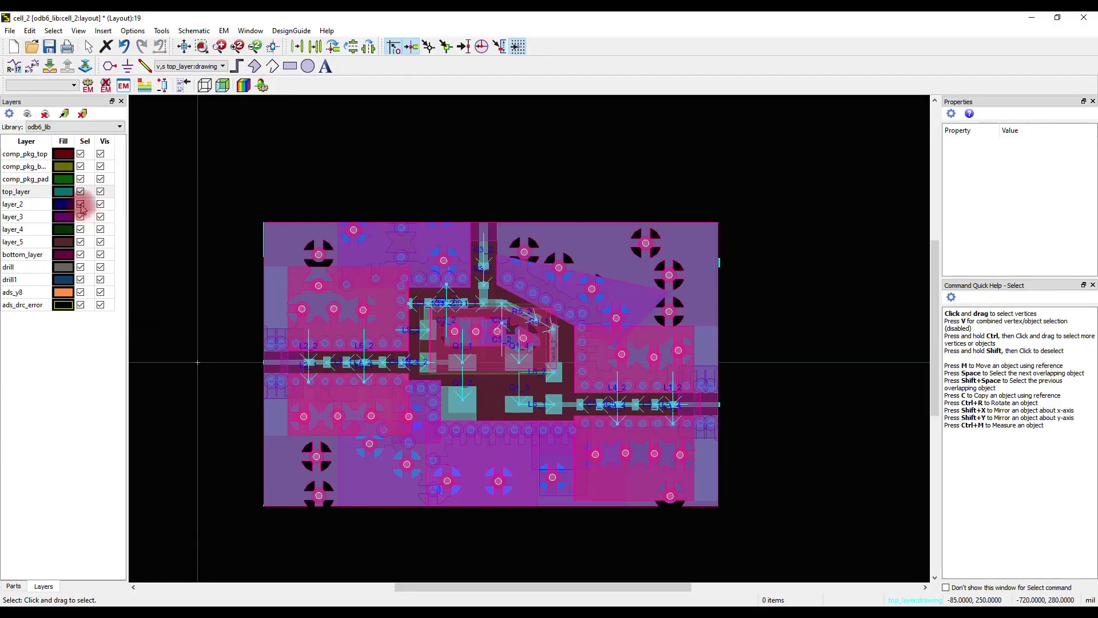
Step: Hide layer_2 through layer_5 and bottom_layer and make them unselectable in the cut layout
{"action": "left_click", "coordinate": [80, 204]}
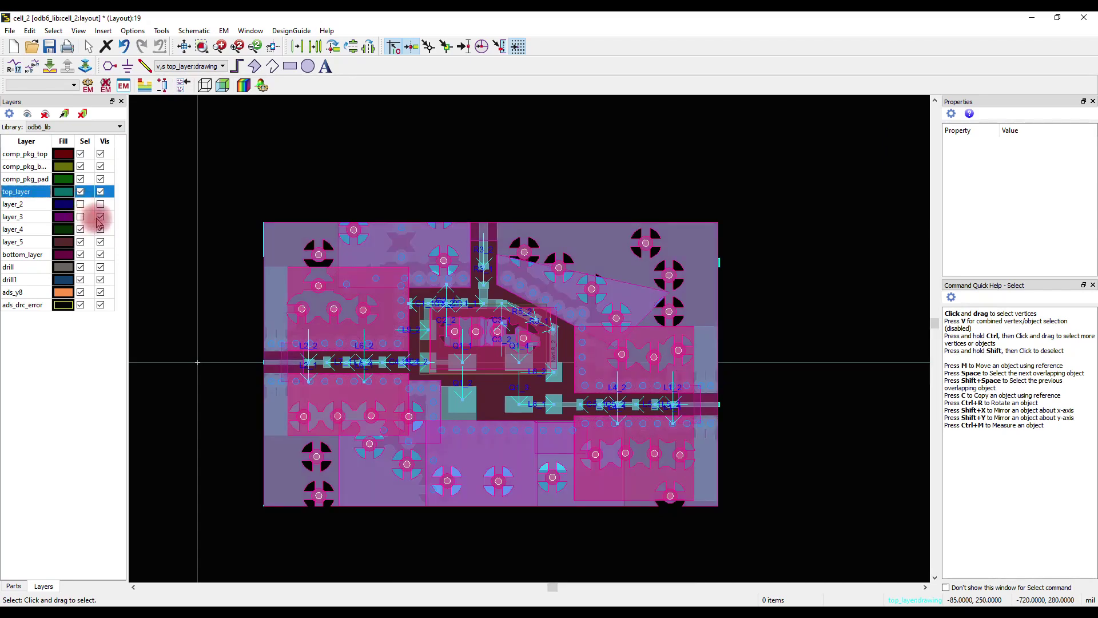
{"action": "left_click", "coordinate": [100, 218]}
{"action": "left_click", "coordinate": [101, 229]}
{"action": "left_click", "coordinate": [99, 241]}
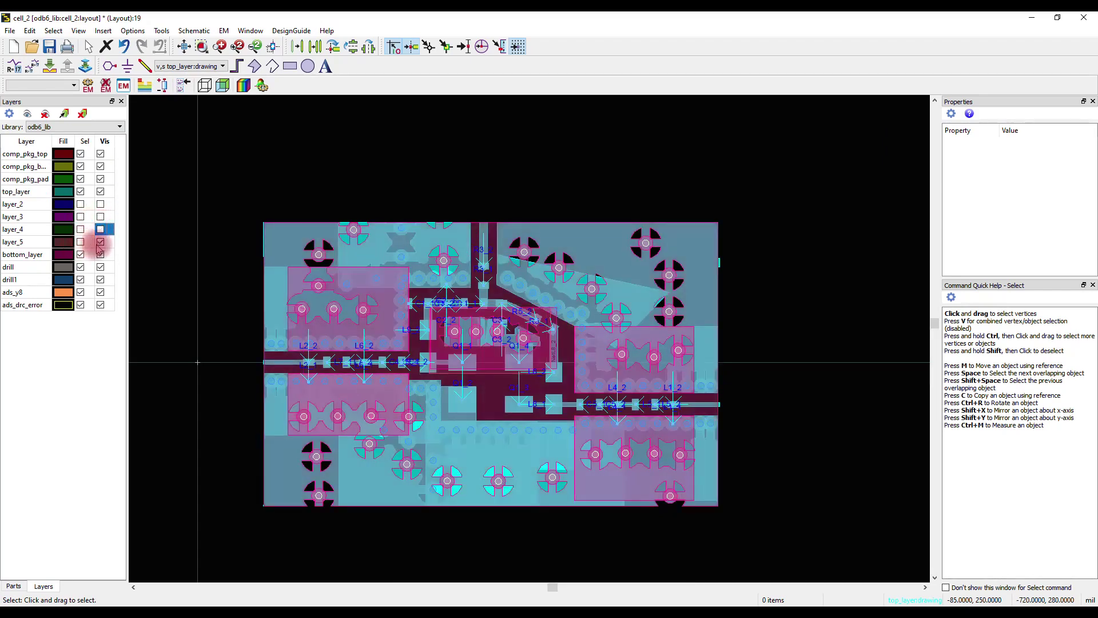
{"action": "left_click", "coordinate": [81, 254]}
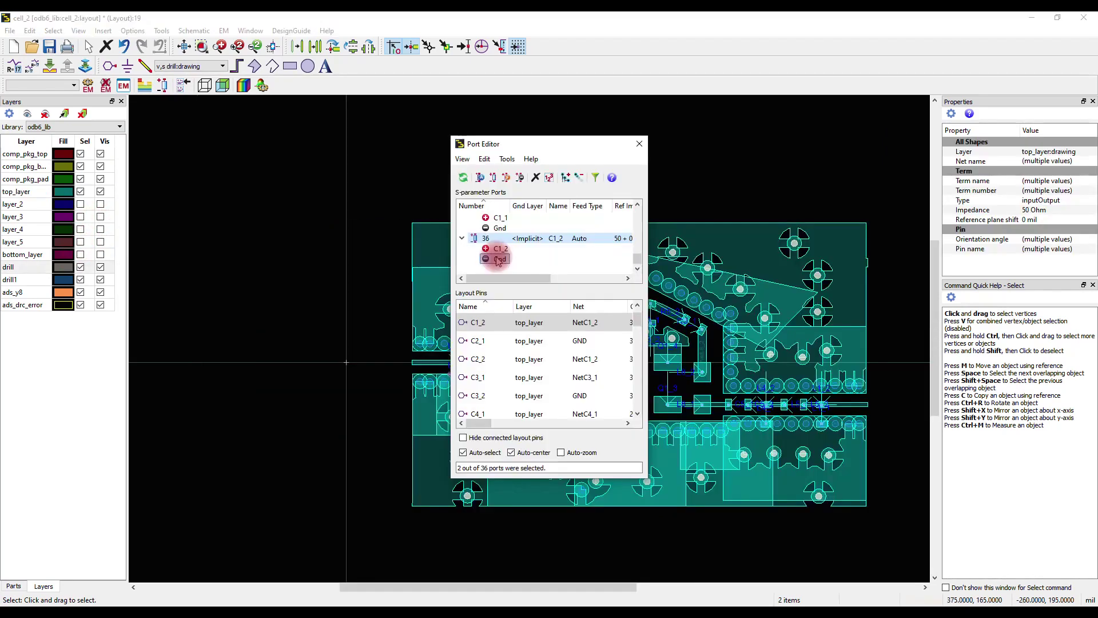
Step: Remove all S-parameter ports in the Port Editor and delete the imported pins from the layout
{"action": "mouse_move", "coordinate": [499, 248]}
{"action": "left_mouse_down"}
{"action": "mouse_move", "coordinate": [637, 248]}
{"action": "mouse_move", "coordinate": [639, 234]}
{"action": "mouse_move", "coordinate": [485, 215]}
{"action": "mouse_move", "coordinate": [508, 235]}
{"action": "left_mouse_up"}
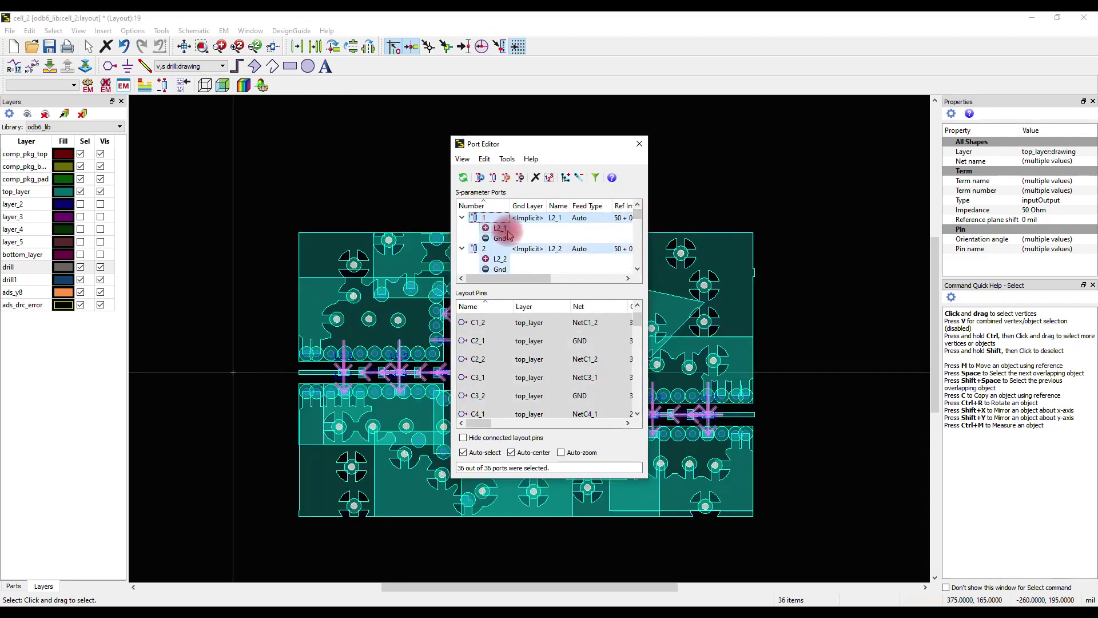
{"action": "left_click", "coordinate": [551, 227]}
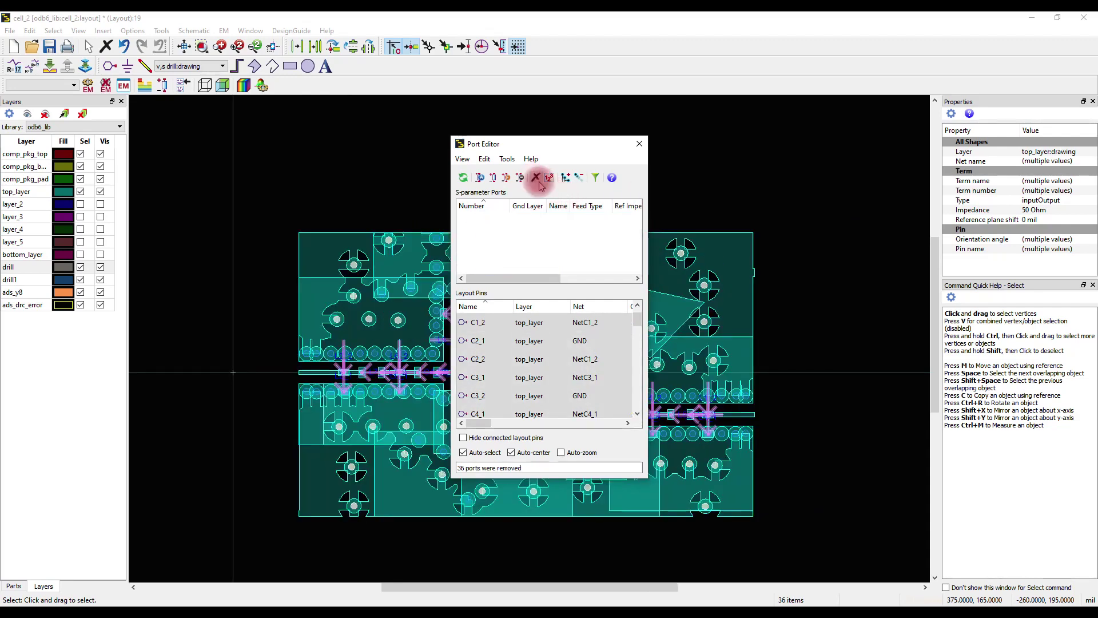
{"action": "left_click", "coordinate": [639, 144]}
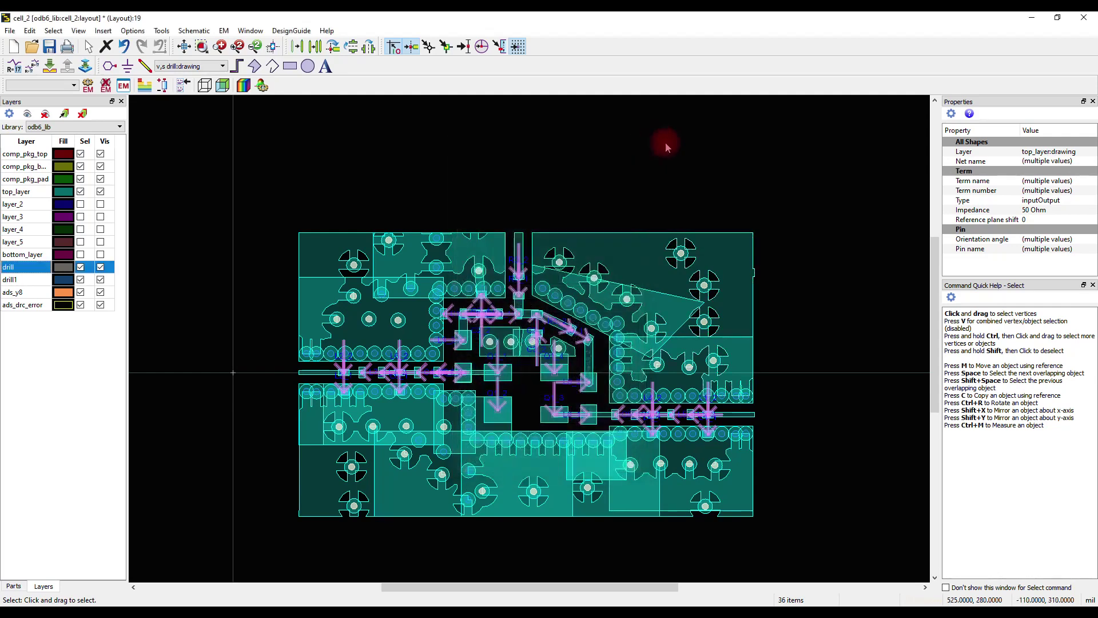
{"action": "left_click", "coordinate": [665, 142]}
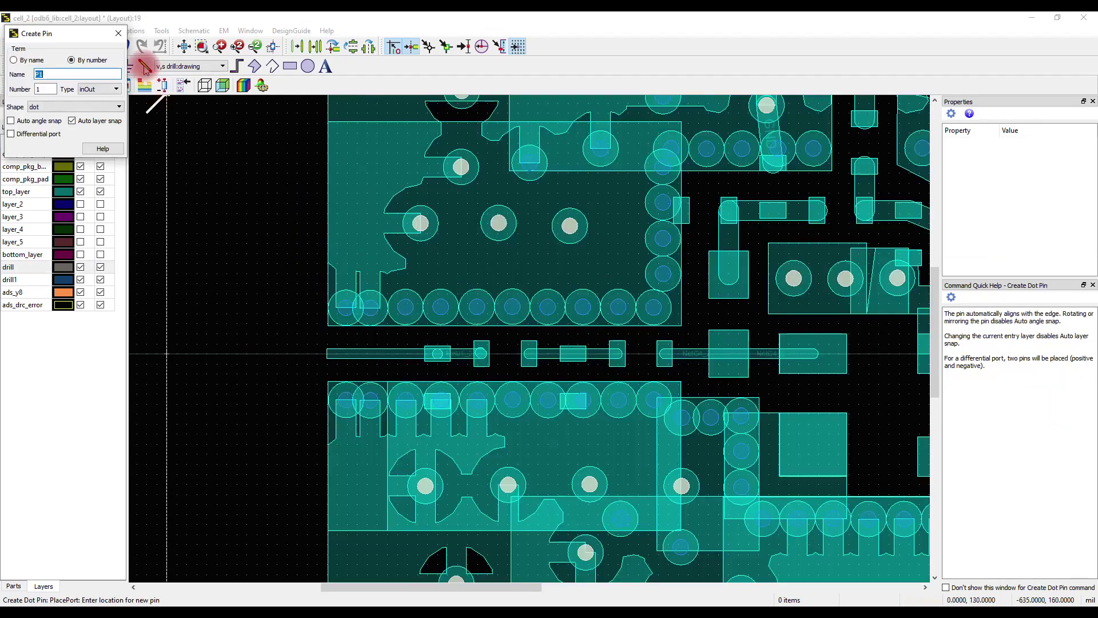
Step: Place a dot pin at the outer end of the NetJ1_2 input trace, at 85, 0 mil
{"action": "left_click", "coordinate": [108, 66]}
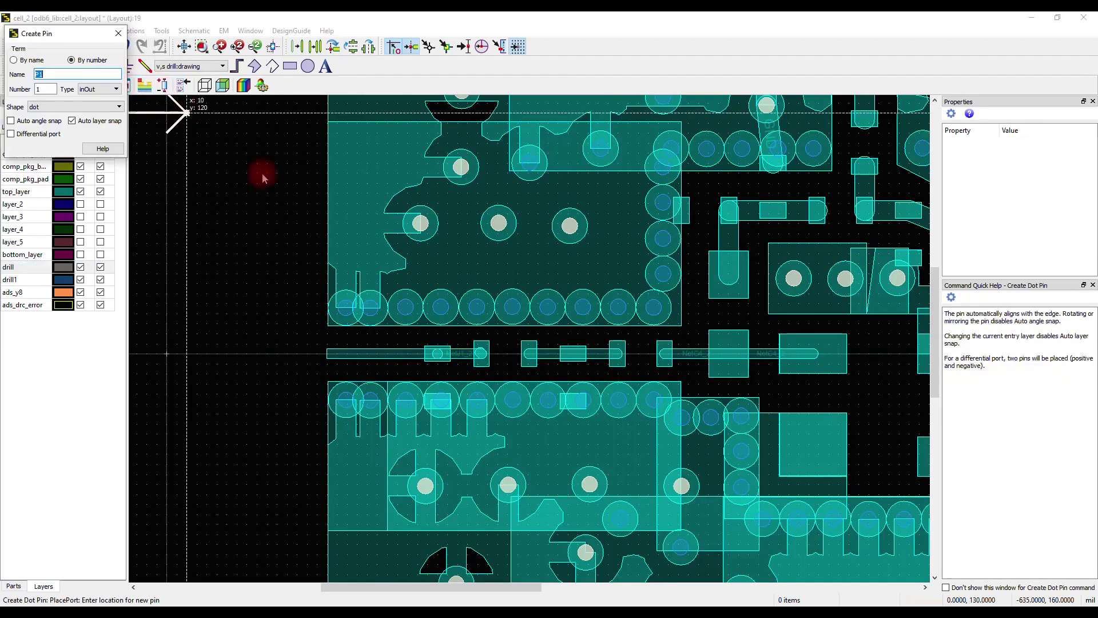
{"action": "scroll", "coordinate": [375, 314], "scroll_direction": "up", "scroll_amount": 3}
{"action": "scroll", "coordinate": [554, 343], "scroll_direction": "up", "scroll_amount": 2}
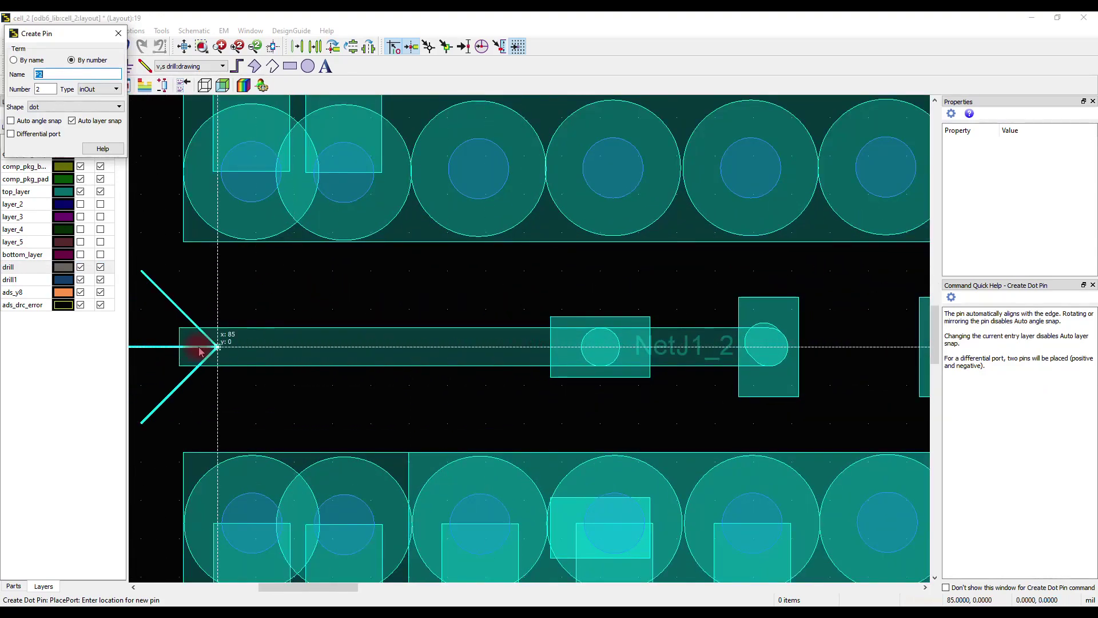
{"action": "scroll", "coordinate": [515, 343], "scroll_direction": "up", "scroll_amount": 2}
{"action": "scroll", "coordinate": [572, 320], "scroll_direction": "down", "scroll_amount": 4}
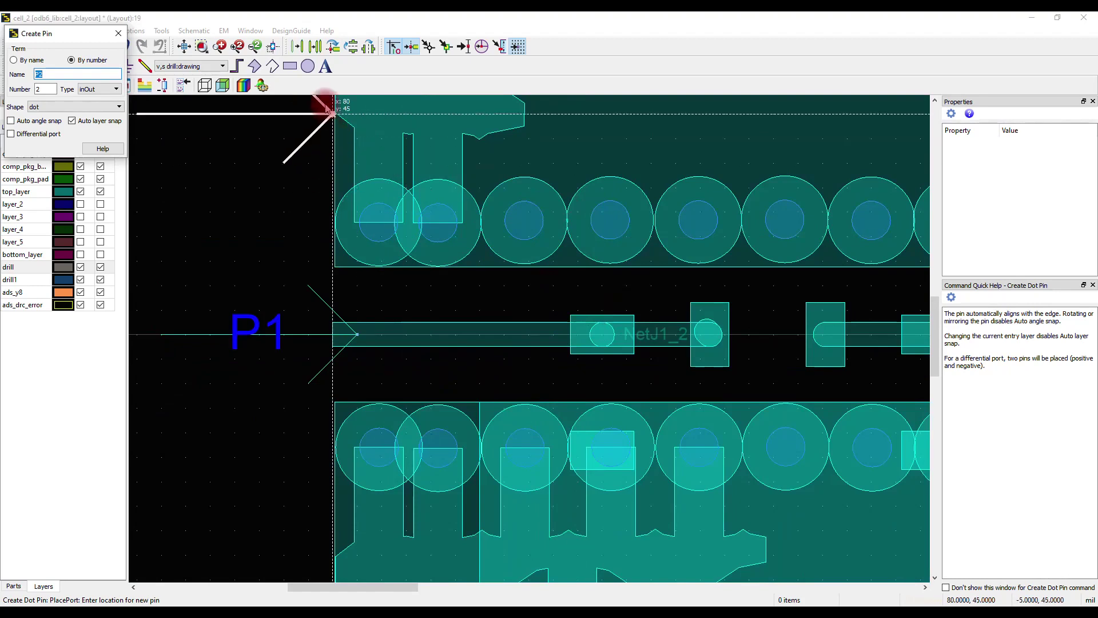
Step: Place two opposite-facing dot pins on the NetJ1_2 trace, at its middle pad and its inner end pad
{"action": "double_click", "coordinate": [336, 47]}
{"action": "scroll", "coordinate": [812, 230], "scroll_direction": "up", "scroll_amount": 2}
{"action": "left_click", "coordinate": [494, 394]}
Step: Place two opposite-facing dot pins on the next trace segment, at its left pad and its middle pad
{"action": "left_click", "coordinate": [336, 47]}
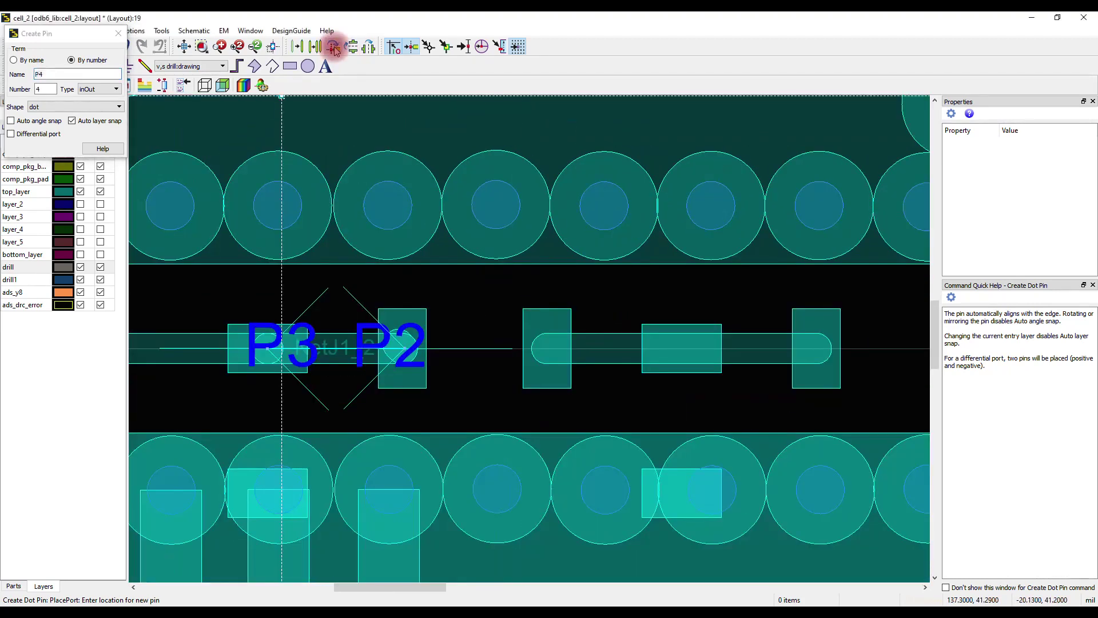
{"action": "left_click", "coordinate": [336, 47]}
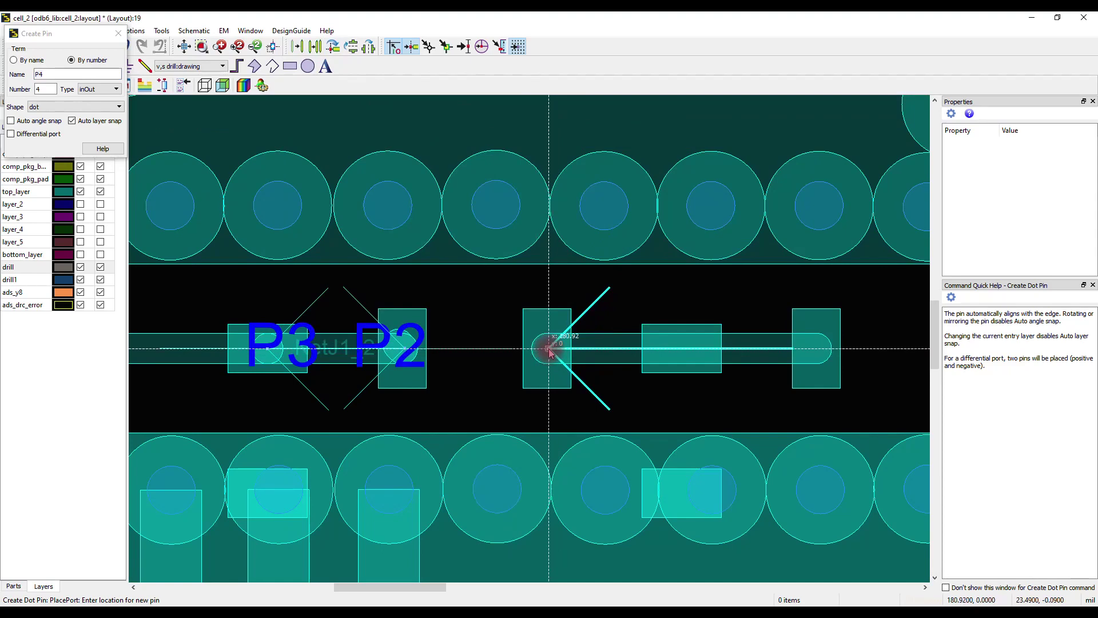
{"action": "left_click", "coordinate": [548, 350]}
{"action": "scroll", "coordinate": [540, 331], "scroll_direction": "right", "scroll_amount": 2}
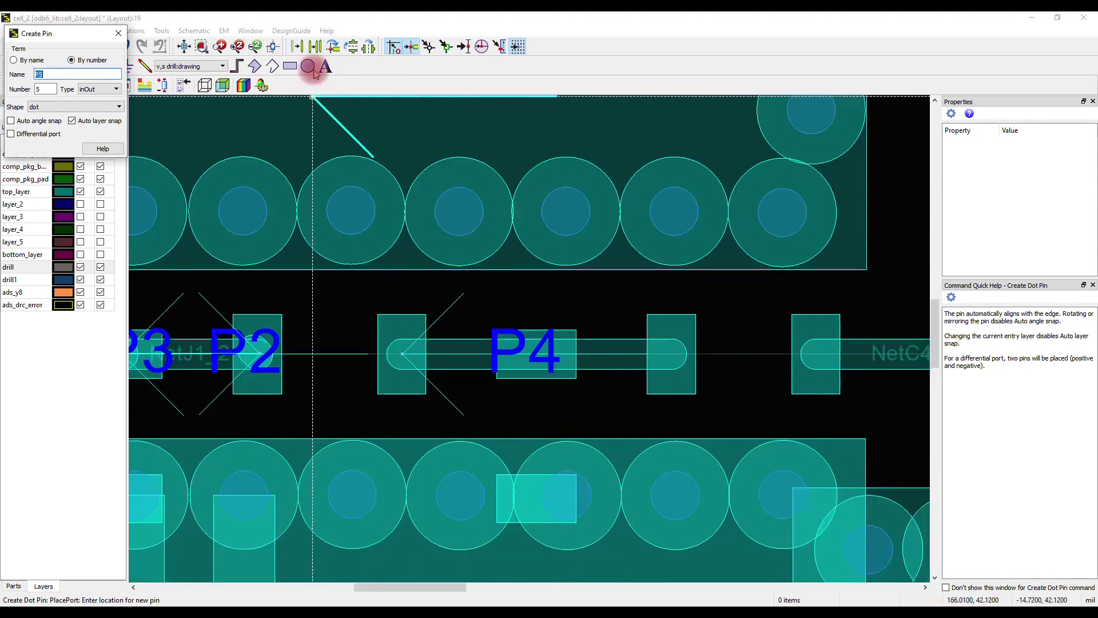
{"action": "left_click", "coordinate": [335, 47]}
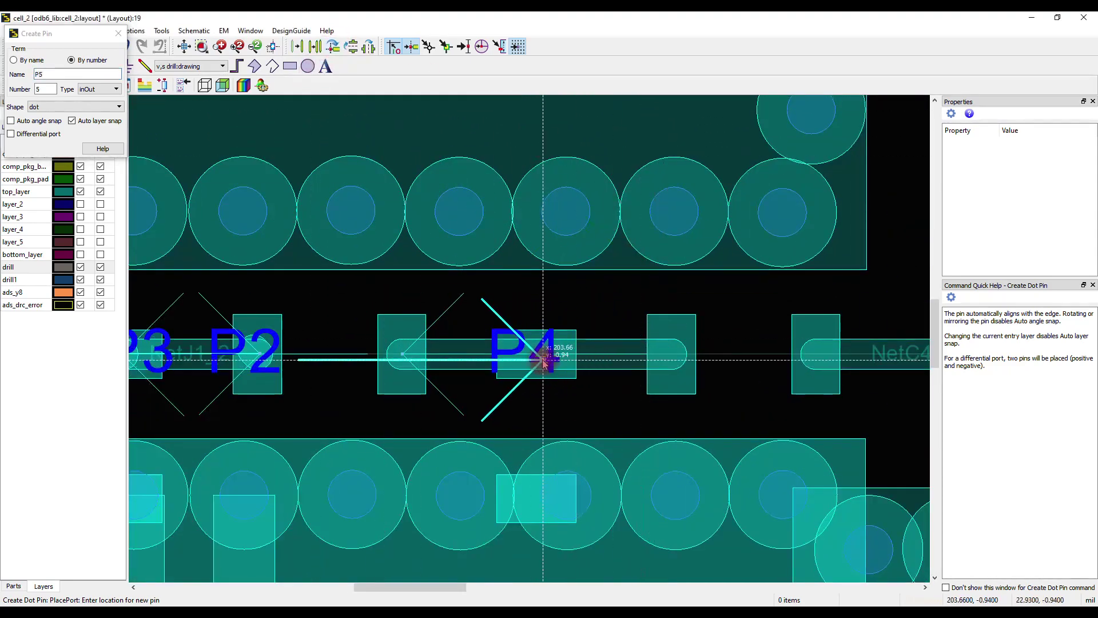
{"action": "left_click", "coordinate": [452, 354]}
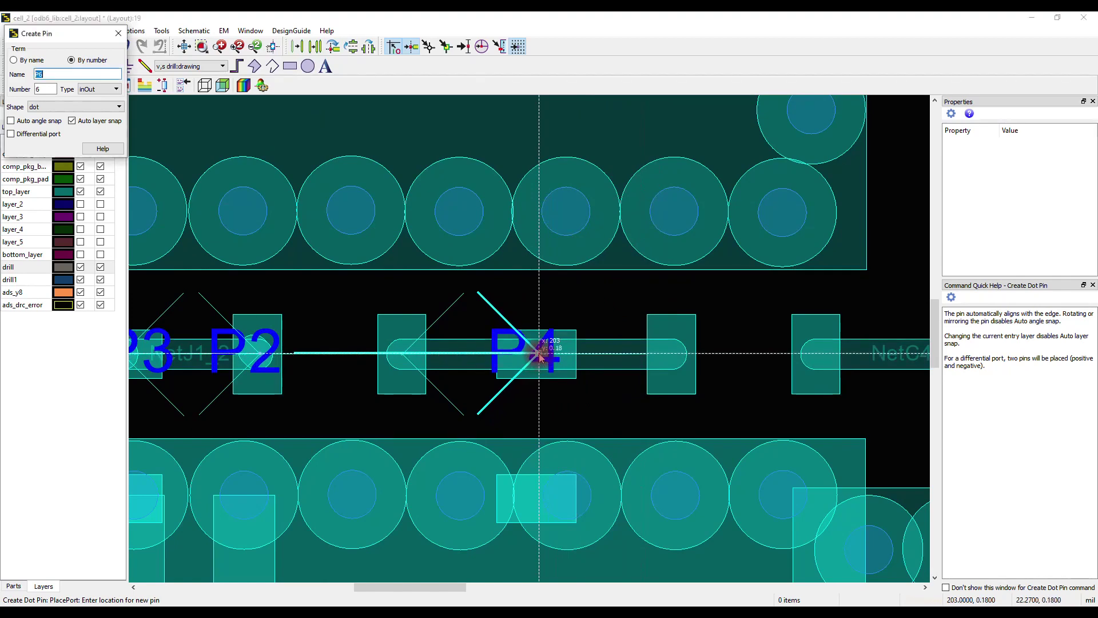
Step: Place a rotated dot pin on the right end pad of the segment before the NetC4_2 trace, pointing left
{"action": "scroll", "coordinate": [552, 343], "scroll_direction": "down", "scroll_amount": 2}
{"action": "scroll", "coordinate": [552, 345], "scroll_direction": "up", "scroll_amount": 2}
{"action": "left_click", "coordinate": [333, 46]}
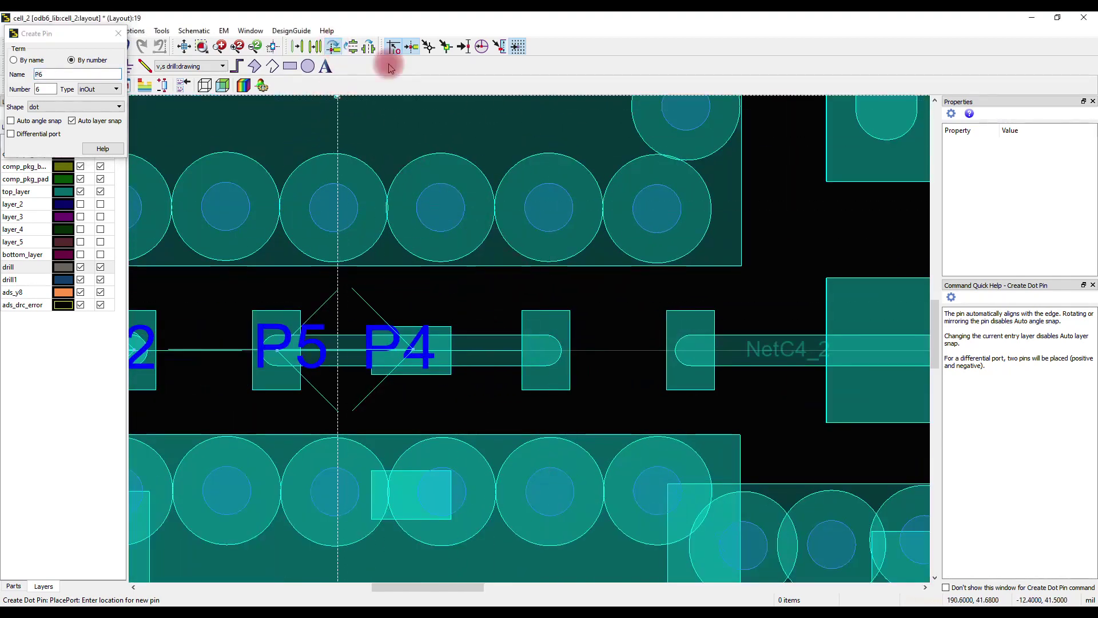
{"action": "left_click", "coordinate": [549, 353]}
{"action": "scroll", "coordinate": [550, 350], "scroll_direction": "down", "scroll_amount": 2}
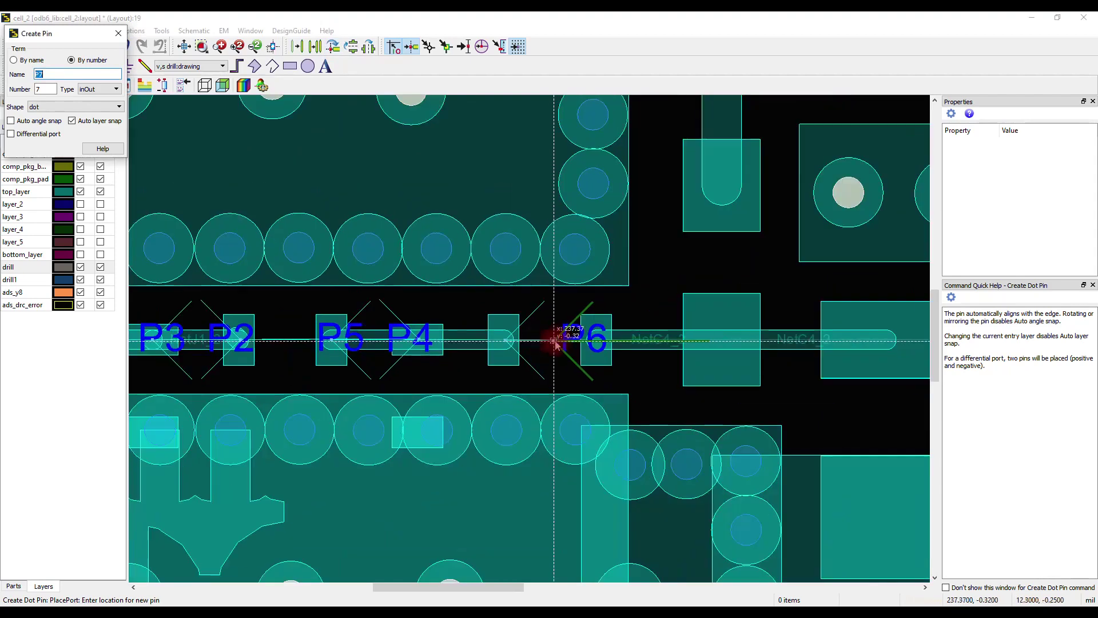
Step: Place an opposite-facing dot pin on the first pad of the NetC4_2 trace, pointing right
{"action": "scroll", "coordinate": [461, 247], "scroll_direction": "up", "scroll_amount": 2}
{"action": "left_click", "coordinate": [333, 46]}
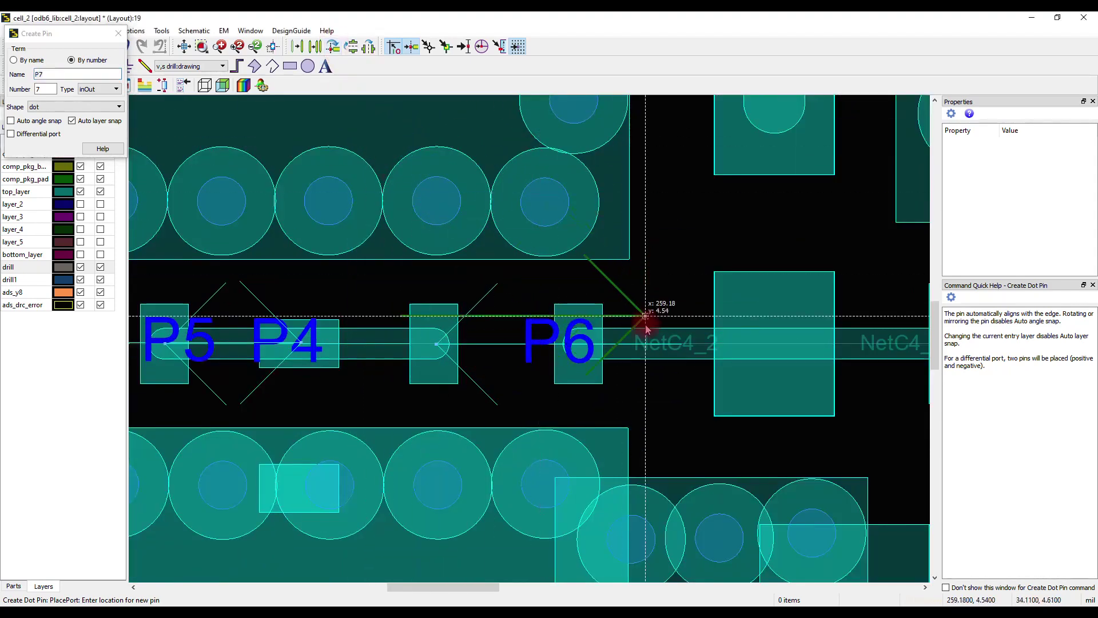
{"action": "left_click", "coordinate": [435, 343]}
{"action": "scroll", "coordinate": [535, 342], "scroll_direction": "down", "scroll_amount": 2}
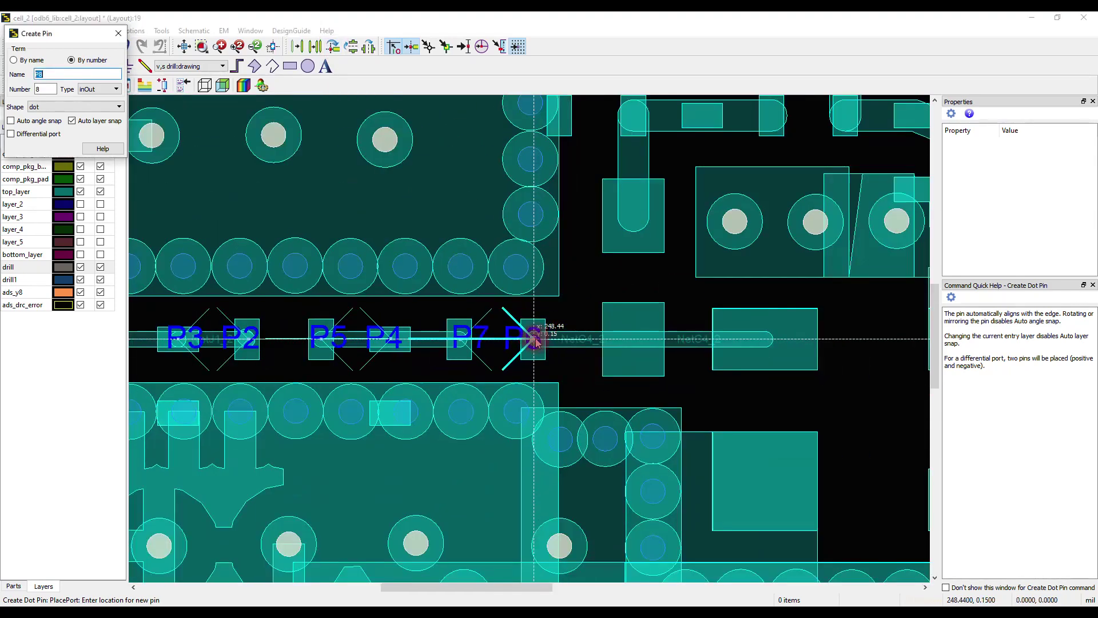
{"action": "scroll", "coordinate": [534, 339], "scroll_direction": "down", "scroll_amount": 2}
{"action": "scroll", "coordinate": [532, 337], "scroll_direction": "up", "scroll_amount": 3}
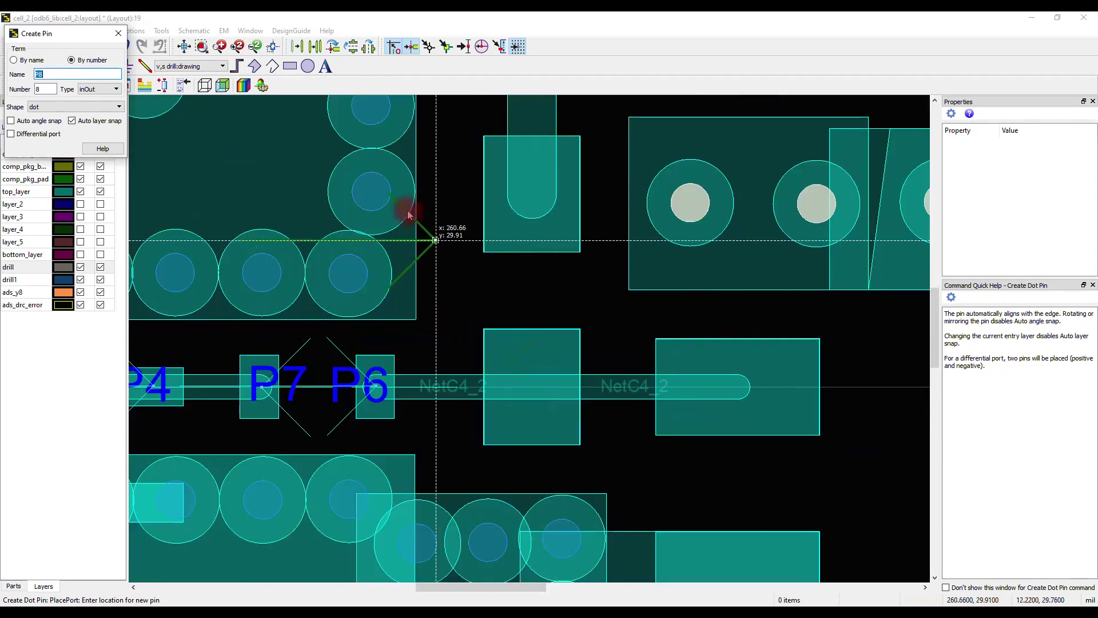
Step: Place two vertical dot pins facing away from each other, on the large NetC4_2 pad and on the large pad directly above it
{"action": "left_click", "coordinate": [532, 388]}
{"action": "scroll", "coordinate": [535, 318], "scroll_direction": "down", "scroll_amount": 2}
{"action": "scroll", "coordinate": [534, 312], "scroll_direction": "up", "scroll_amount": 1}
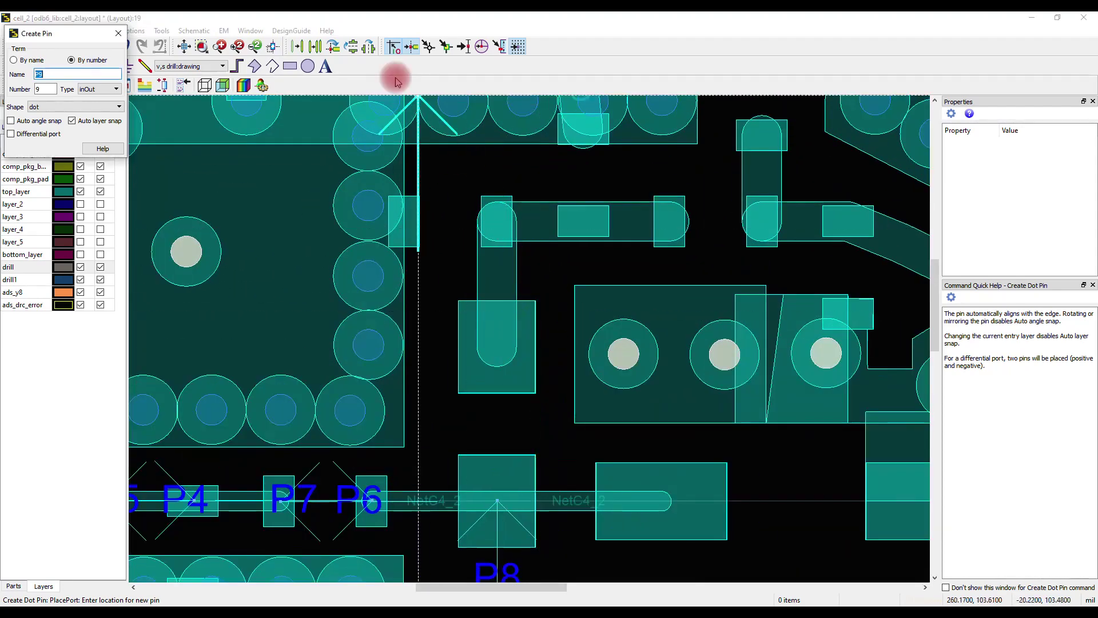
{"action": "left_click", "coordinate": [498, 350]}
{"action": "scroll", "coordinate": [532, 303], "scroll_direction": "up", "scroll_amount": 2}
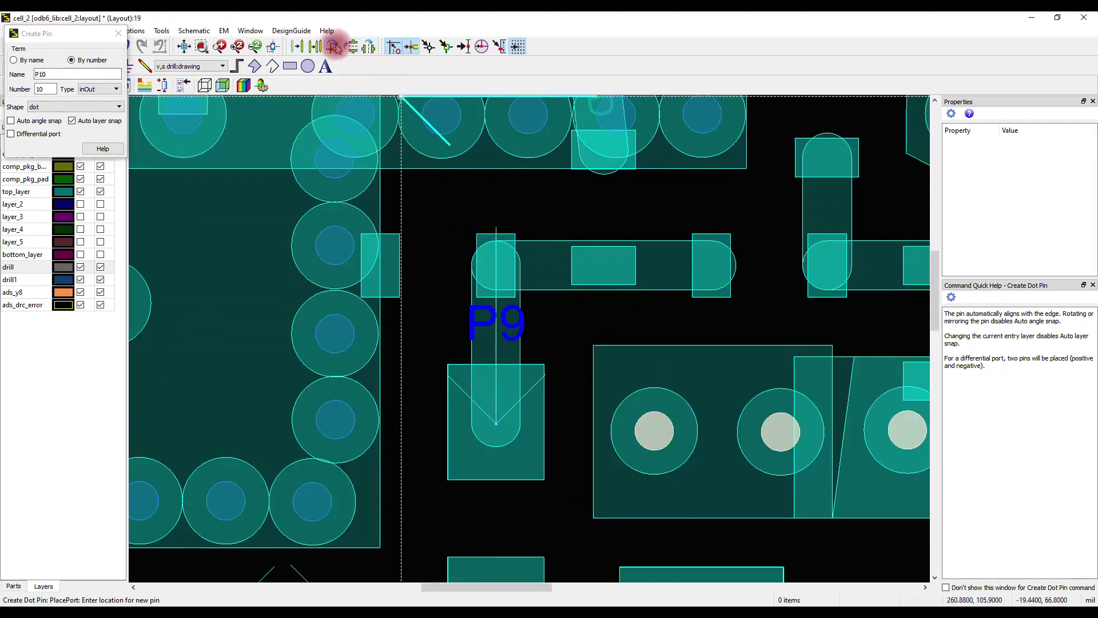
Step: Place two opposite-facing horizontal dot pins, on the first pad of the upper trace and on the adjacent ground pad, and end pin placement
{"action": "left_click", "coordinate": [496, 266]}
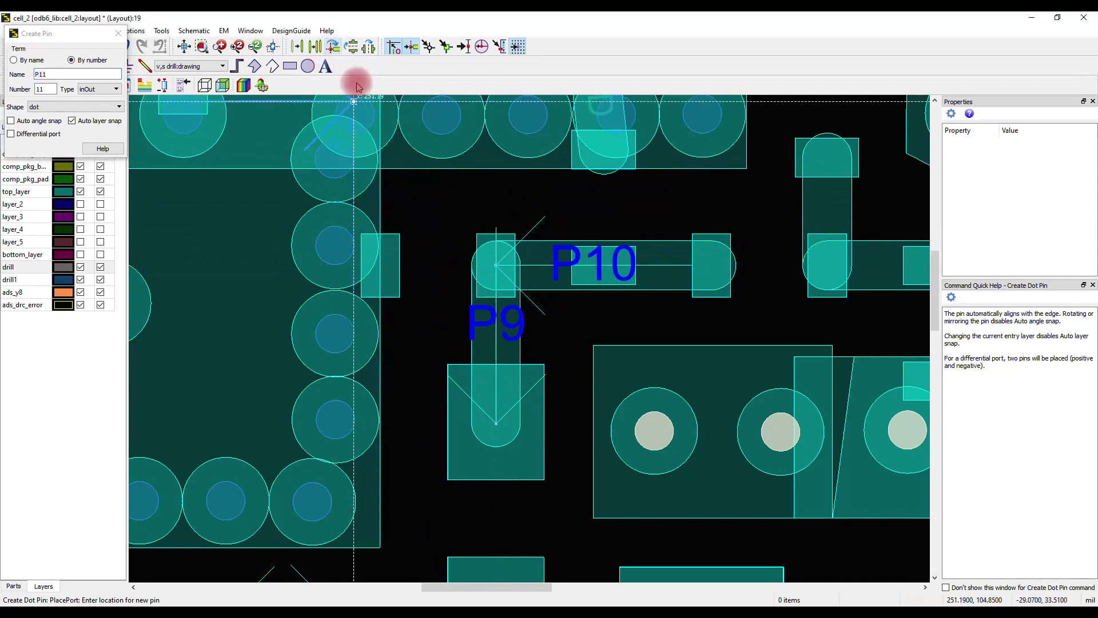
{"action": "left_click", "coordinate": [381, 267]}
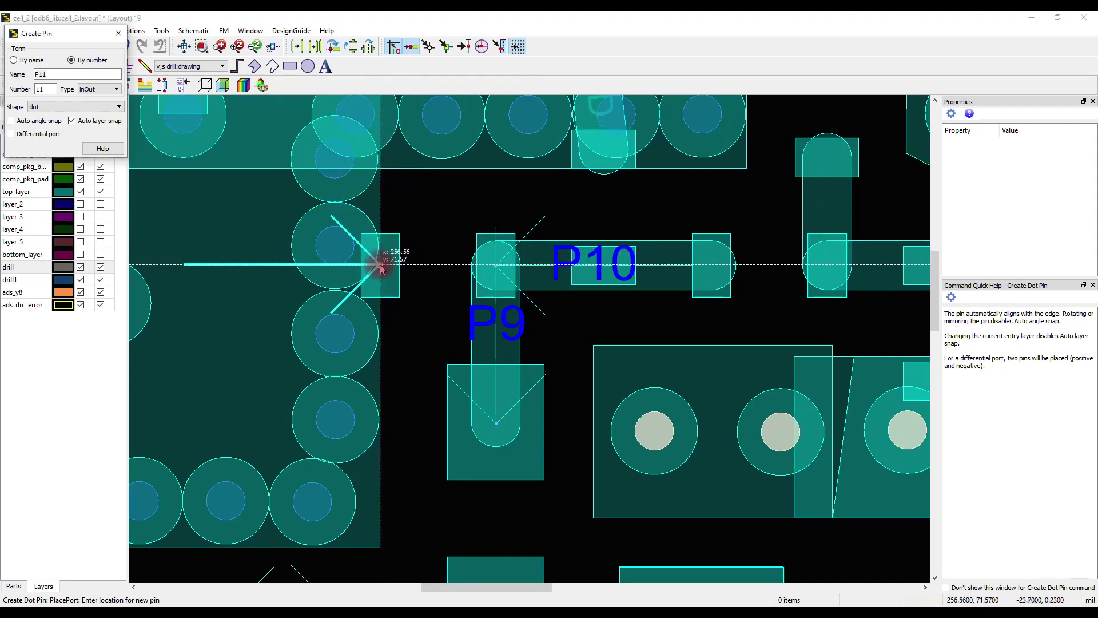
{"action": "scroll", "coordinate": [522, 299], "scroll_direction": "down", "scroll_amount": 2}
{"action": "scroll", "coordinate": [578, 314], "scroll_direction": "up", "scroll_amount": 2}
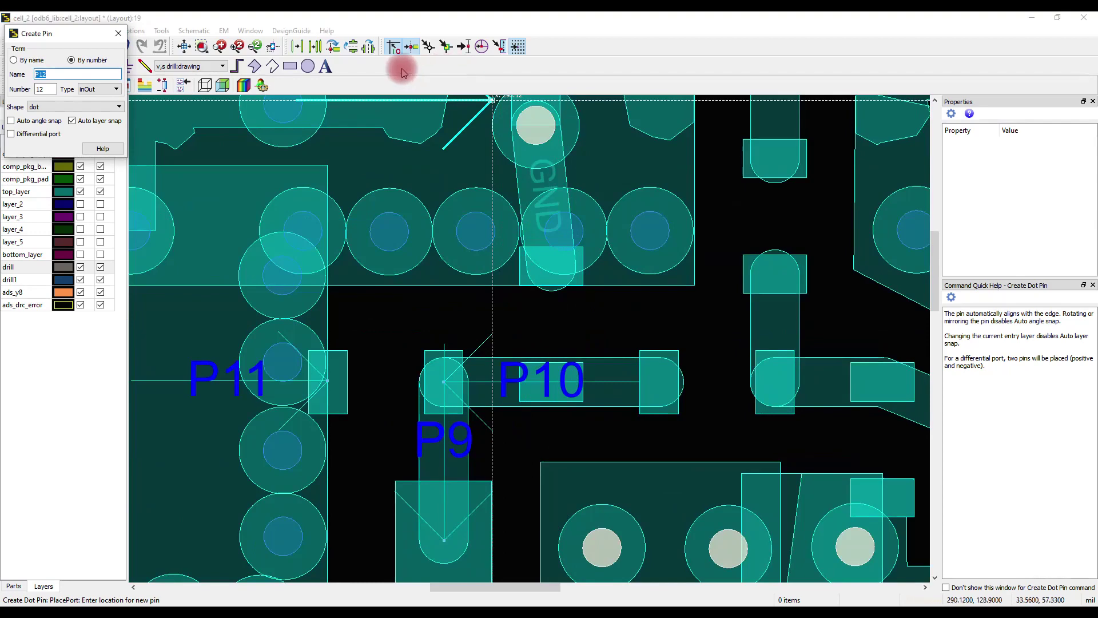
{"action": "key", "text": "Escape"}
Step: Open the Port Editor and create ports from all non-GND layout pins, P21 through P14 in the net-sorted list
{"action": "left_click", "coordinate": [162, 85]}
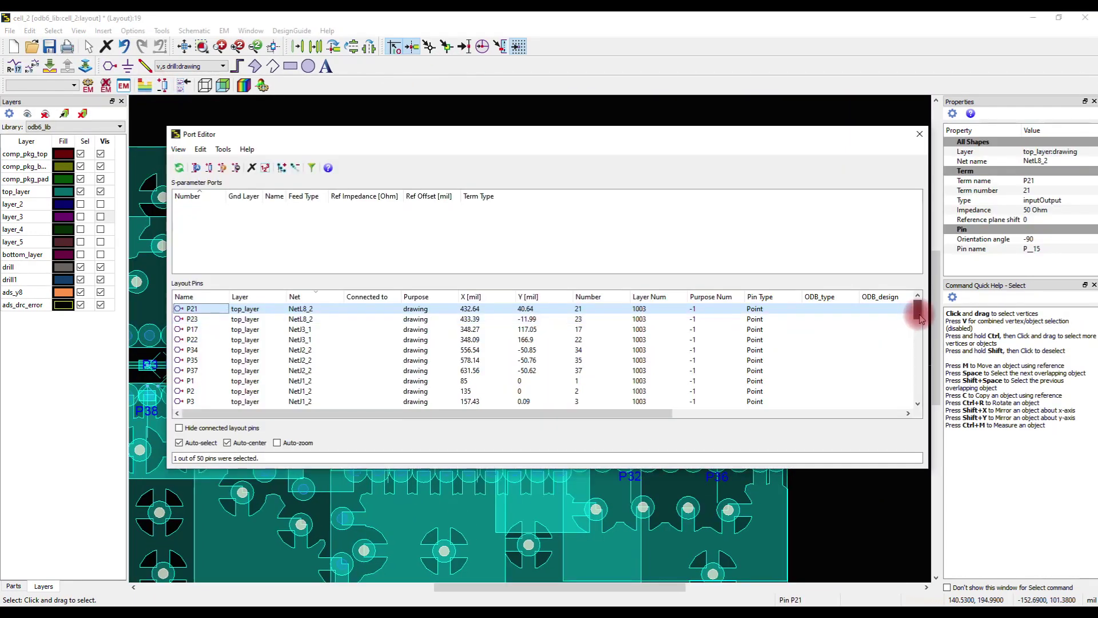
{"action": "left_click_drag", "start_coordinate": [919, 318], "coordinate": [882, 364]}
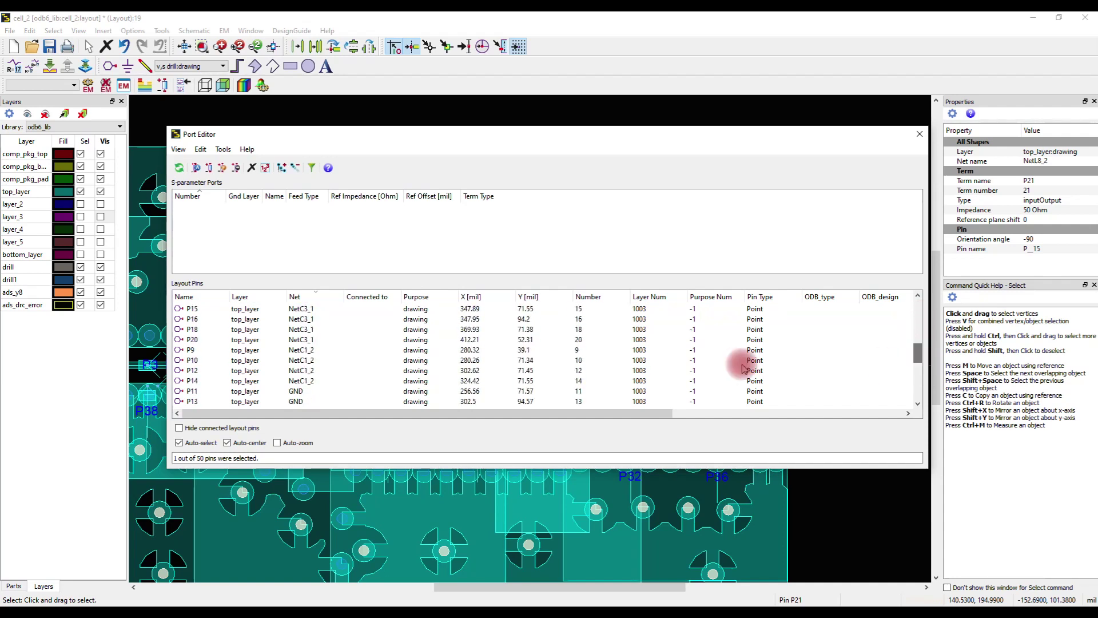
{"action": "left_click", "coordinate": [297, 379], "text": "shift"}
{"action": "right_click", "coordinate": [311, 378]}
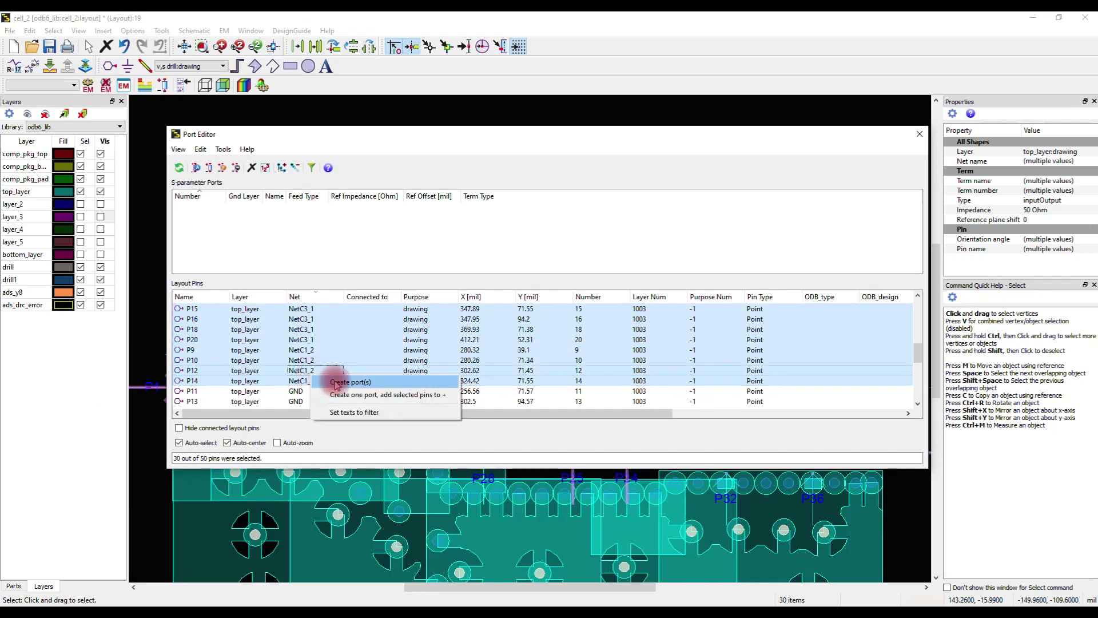
{"action": "left_click", "coordinate": [329, 384]}
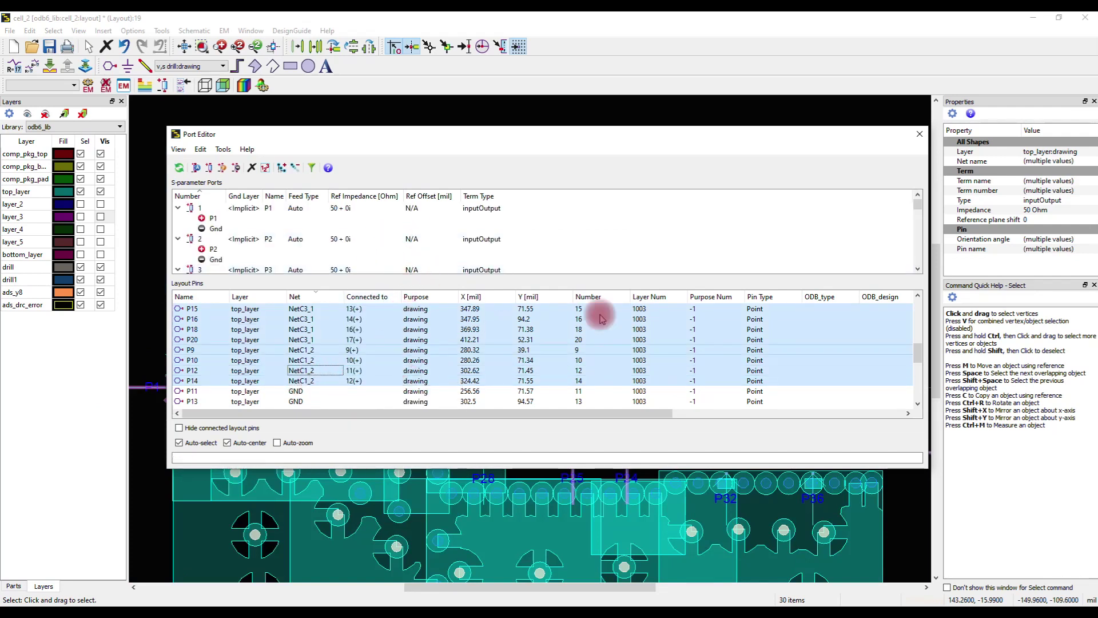
Step: Set the nearest minus pin for all ports, restricting the candidates to unused pins on the GND net
{"action": "left_click_drag", "start_coordinate": [917, 350], "coordinate": [919, 372]}
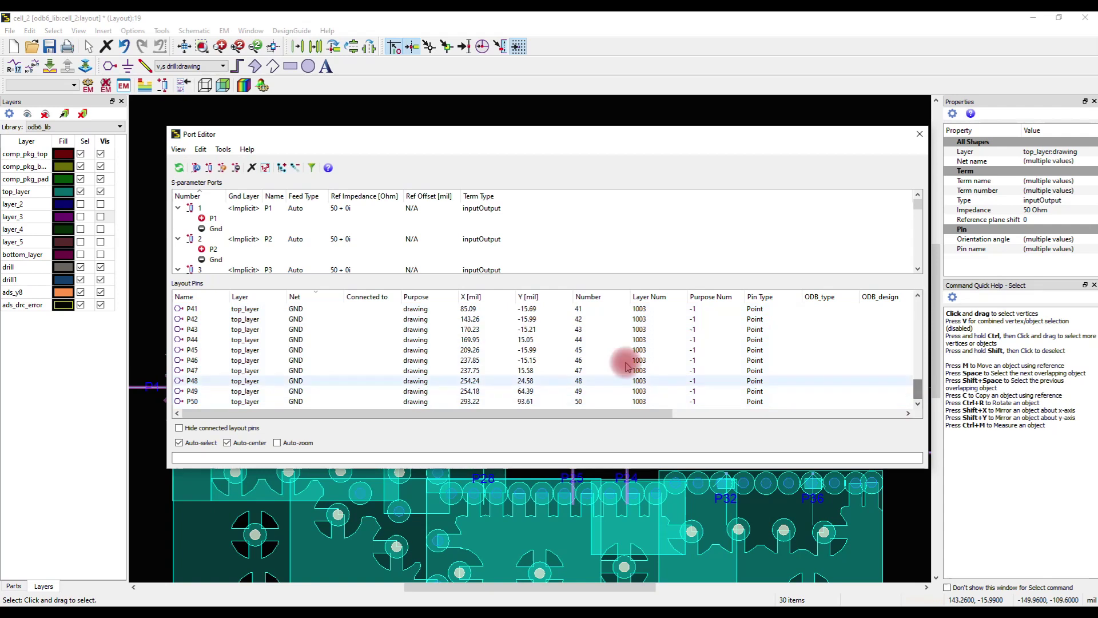
{"action": "scroll", "coordinate": [399, 357], "scroll_direction": "up", "scroll_amount": 7}
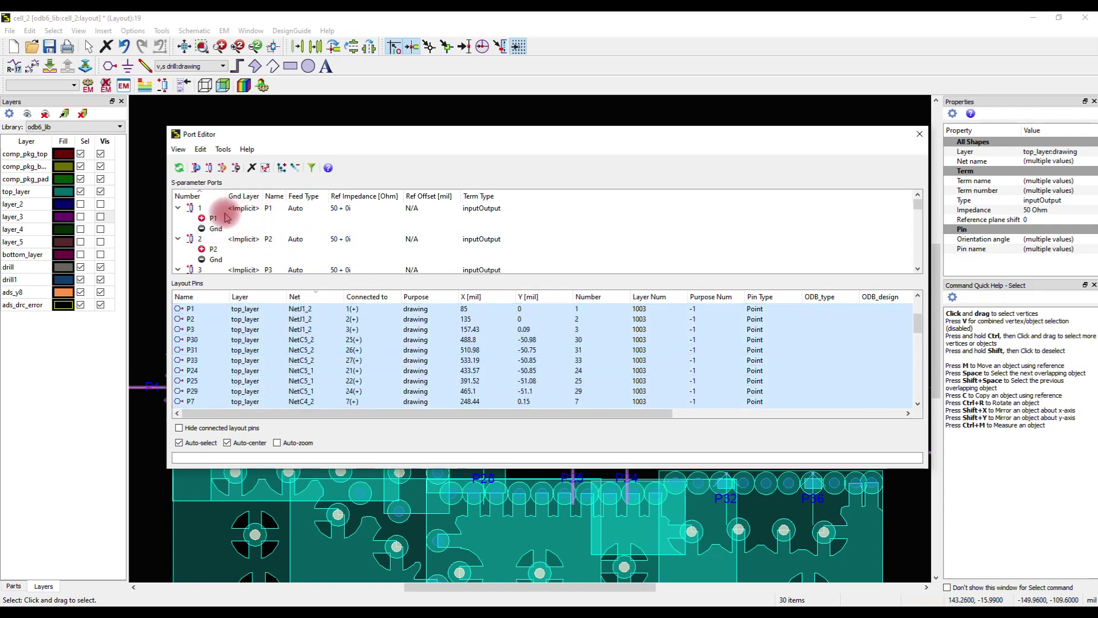
{"action": "mouse_move", "coordinate": [256, 242]}
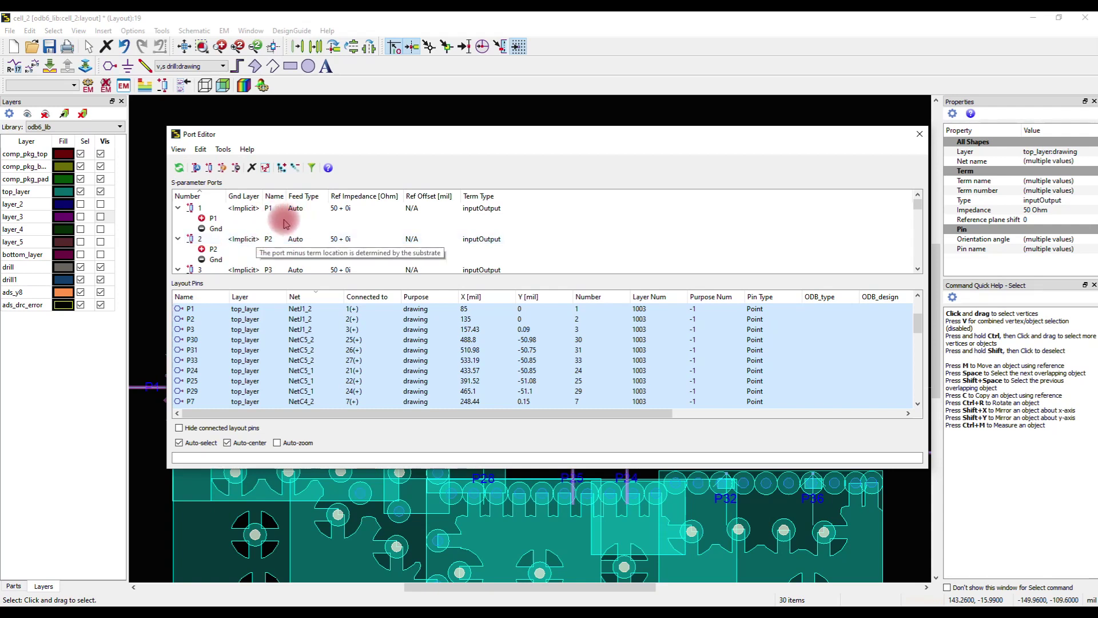
{"action": "left_click", "coordinate": [236, 168]}
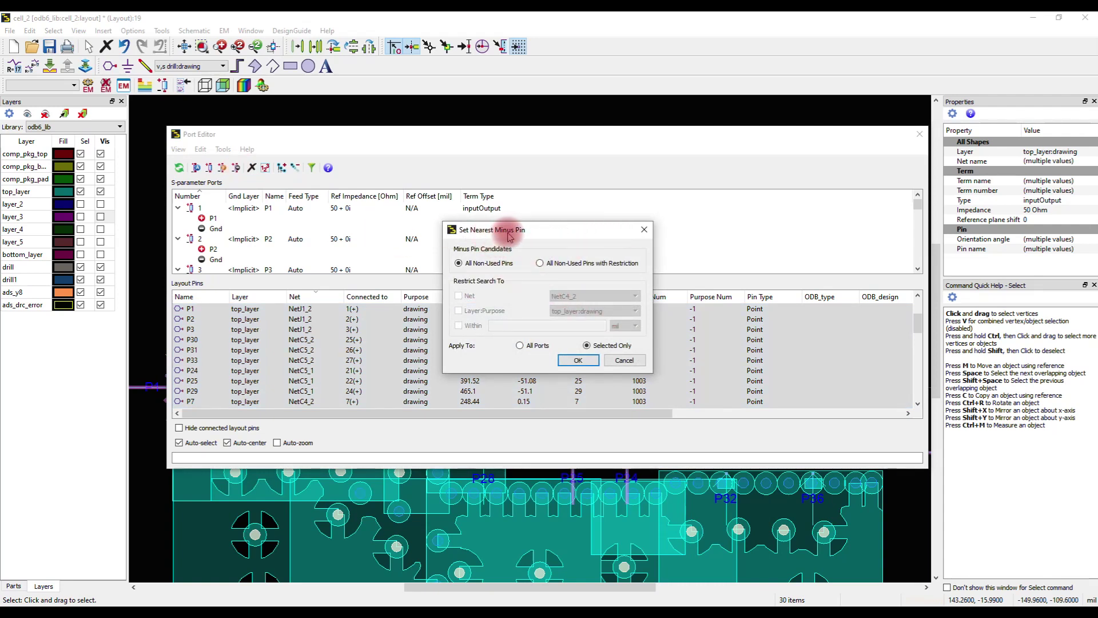
{"action": "left_click", "coordinate": [541, 264]}
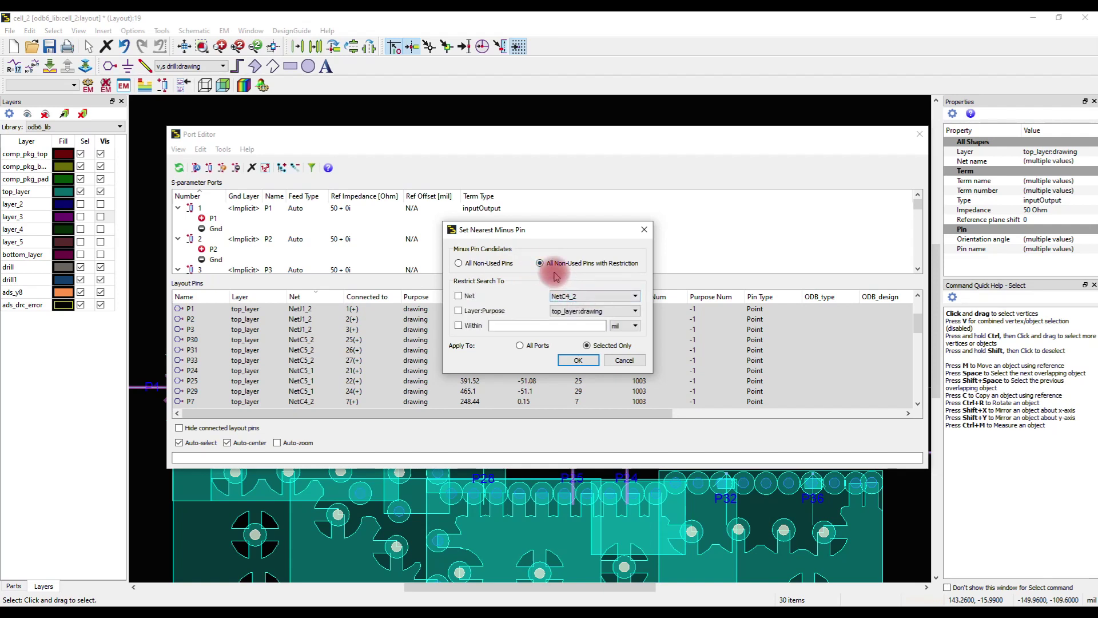
{"action": "left_click", "coordinate": [458, 295]}
{"action": "left_click", "coordinate": [610, 297]}
{"action": "left_click_drag", "start_coordinate": [636, 328], "coordinate": [633, 355]}
{"action": "left_click", "coordinate": [569, 373]}
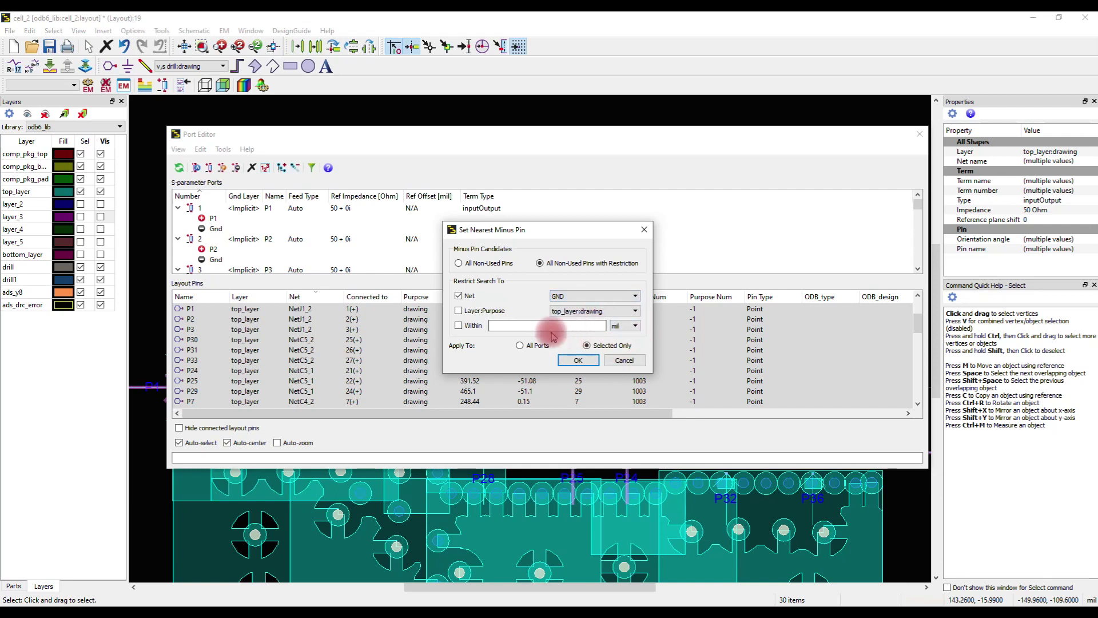
{"action": "left_click", "coordinate": [522, 345]}
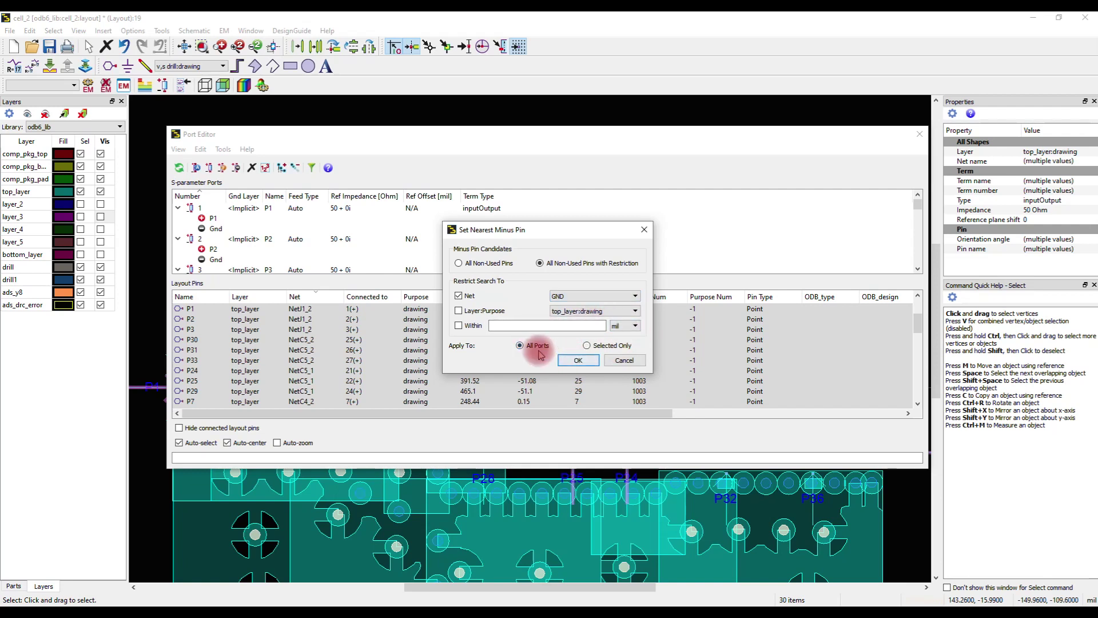
{"action": "left_click", "coordinate": [579, 361]}
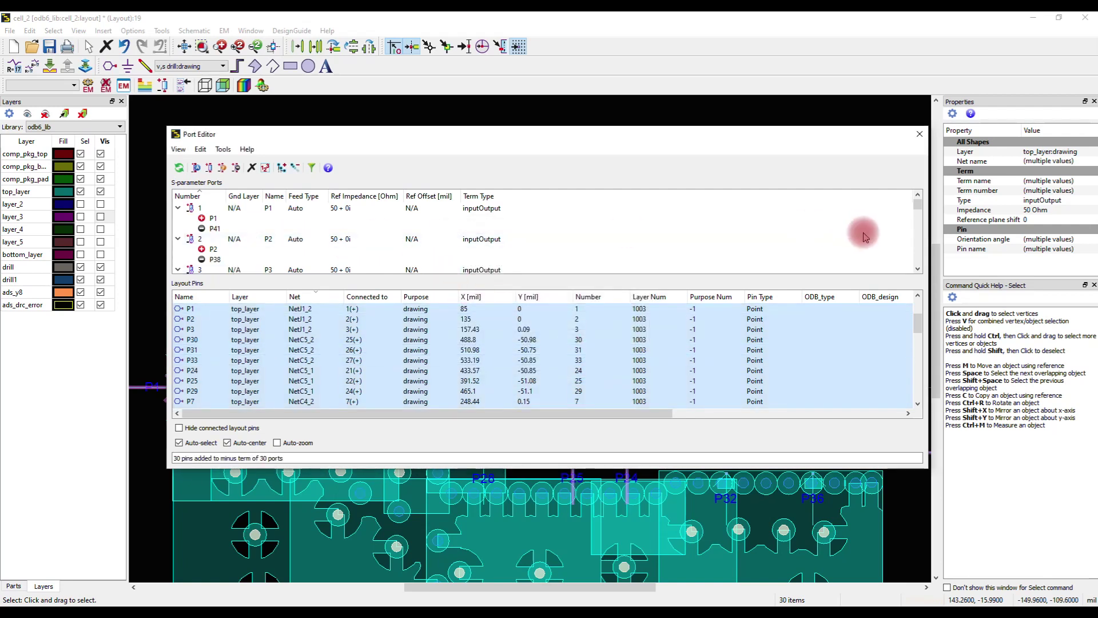
Step: Review the plus and minus pins of the S-parameter ports and close the Port Editor
{"action": "left_click", "coordinate": [917, 207]}
{"action": "left_click_drag", "start_coordinate": [916, 236], "coordinate": [912, 197]}
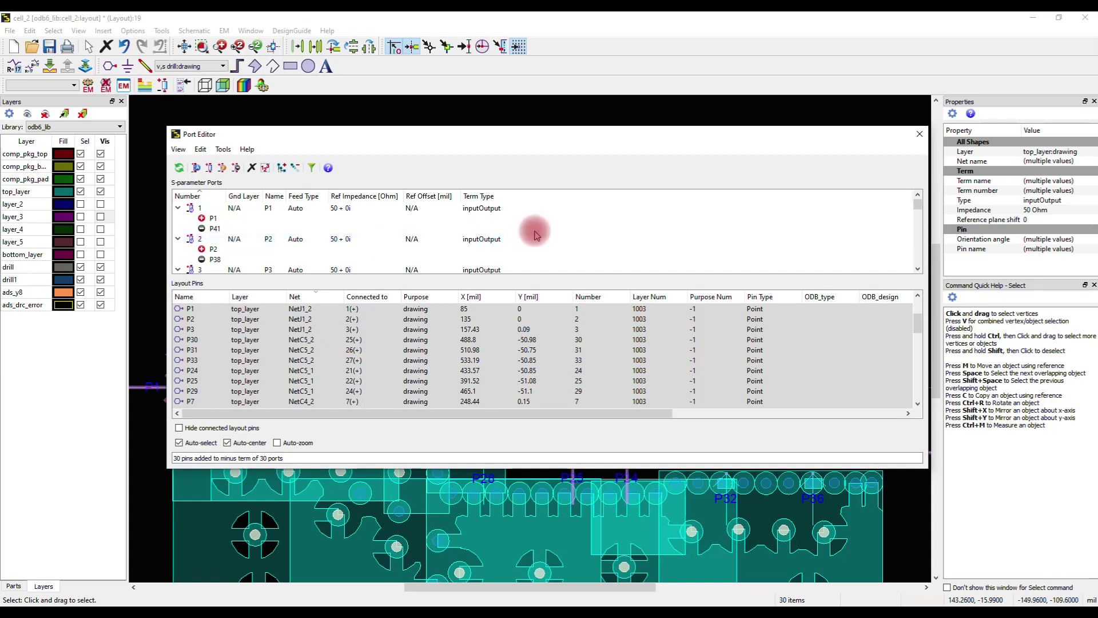
{"action": "left_click", "coordinate": [919, 134]}
{"action": "scroll", "coordinate": [280, 406], "scroll_direction": "up", "scroll_amount": 2}
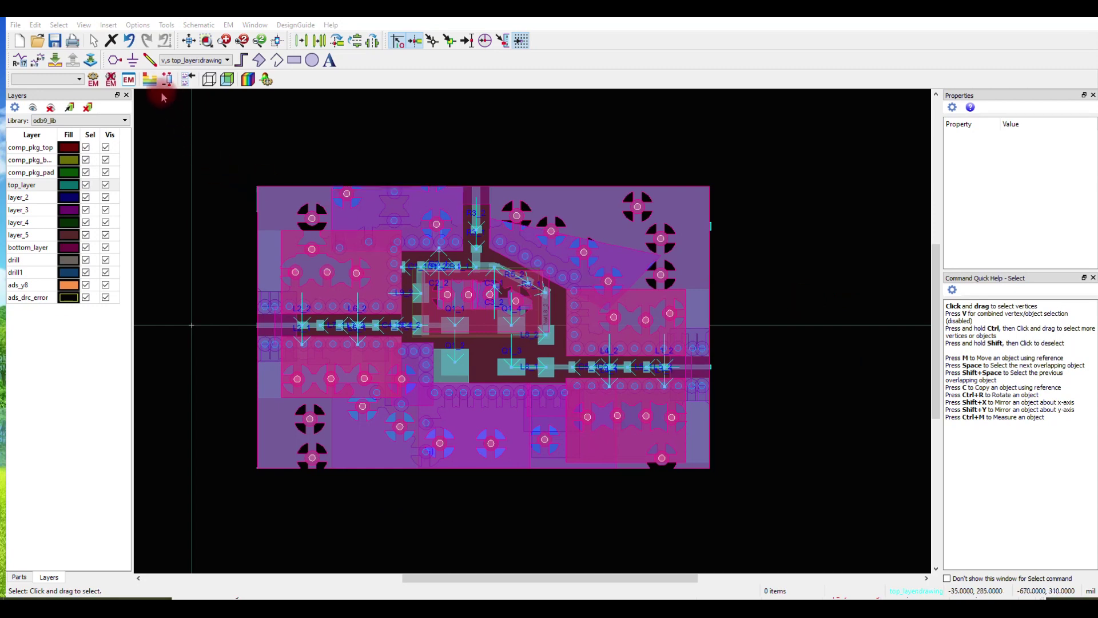
Step: Open the odb substrate and convert the layer_4 interface to a slot plane
{"action": "left_click", "coordinate": [148, 81]}
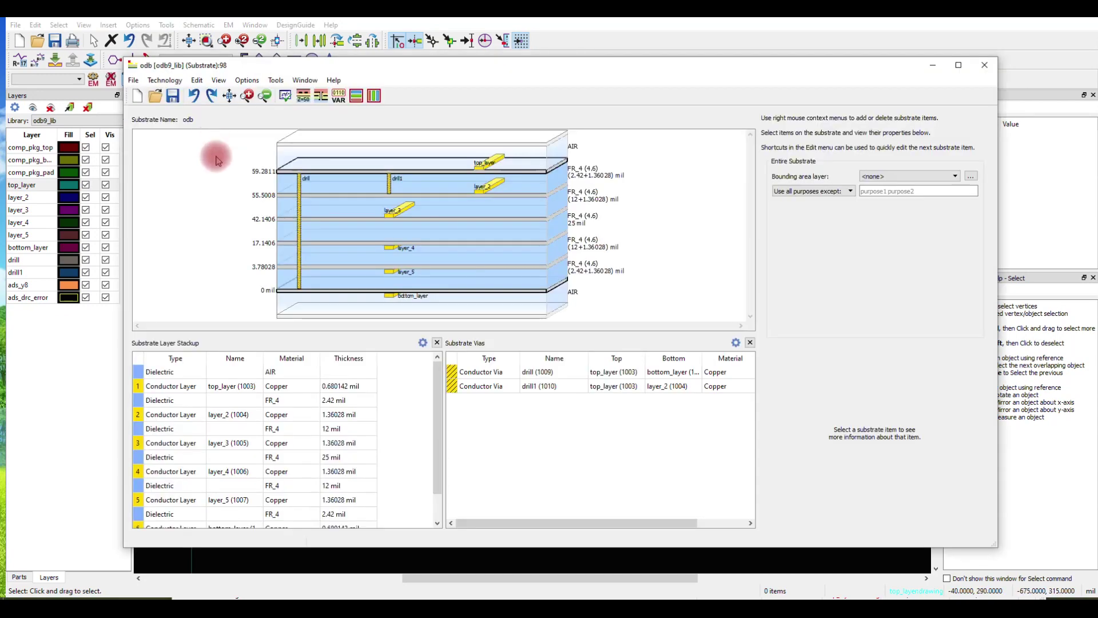
{"action": "right_click", "coordinate": [476, 260]}
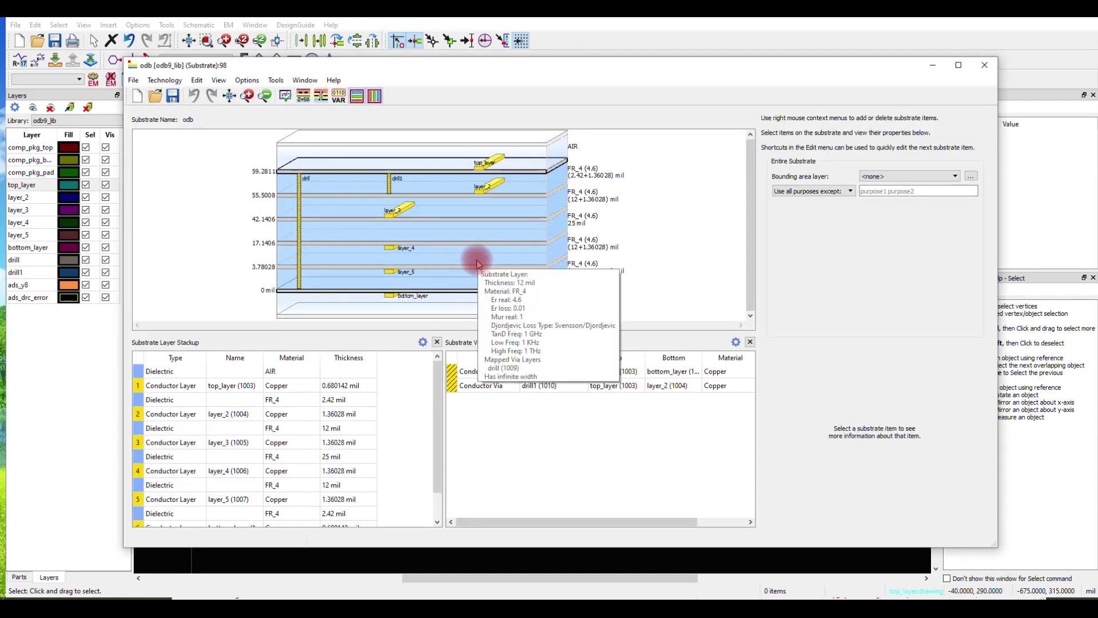
{"action": "left_click", "coordinate": [671, 256]}
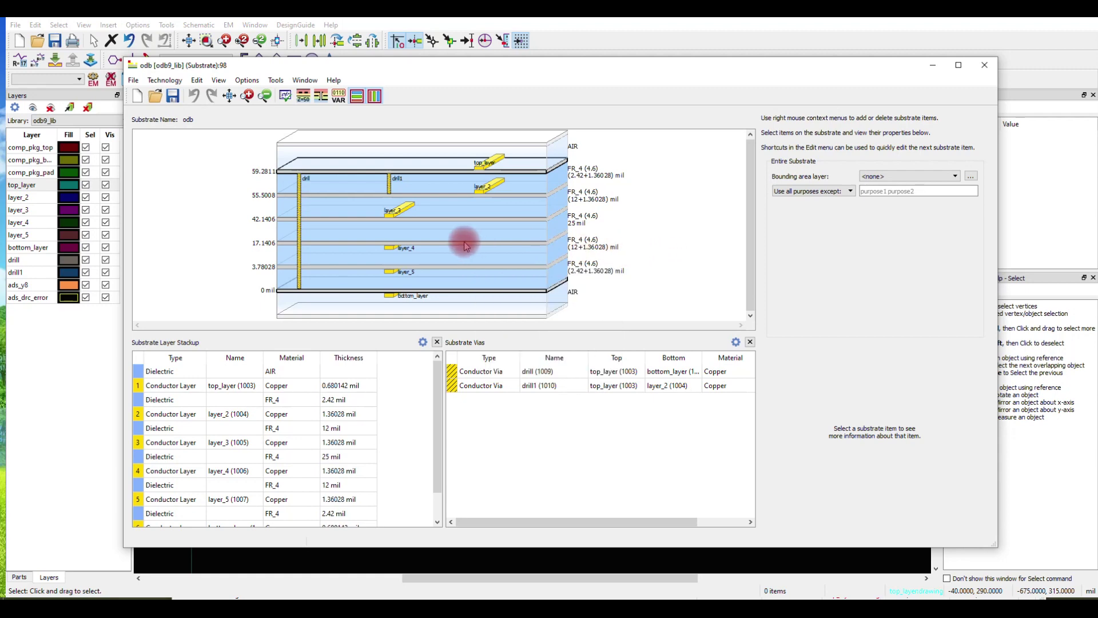
{"action": "mouse_move", "coordinate": [464, 246]}
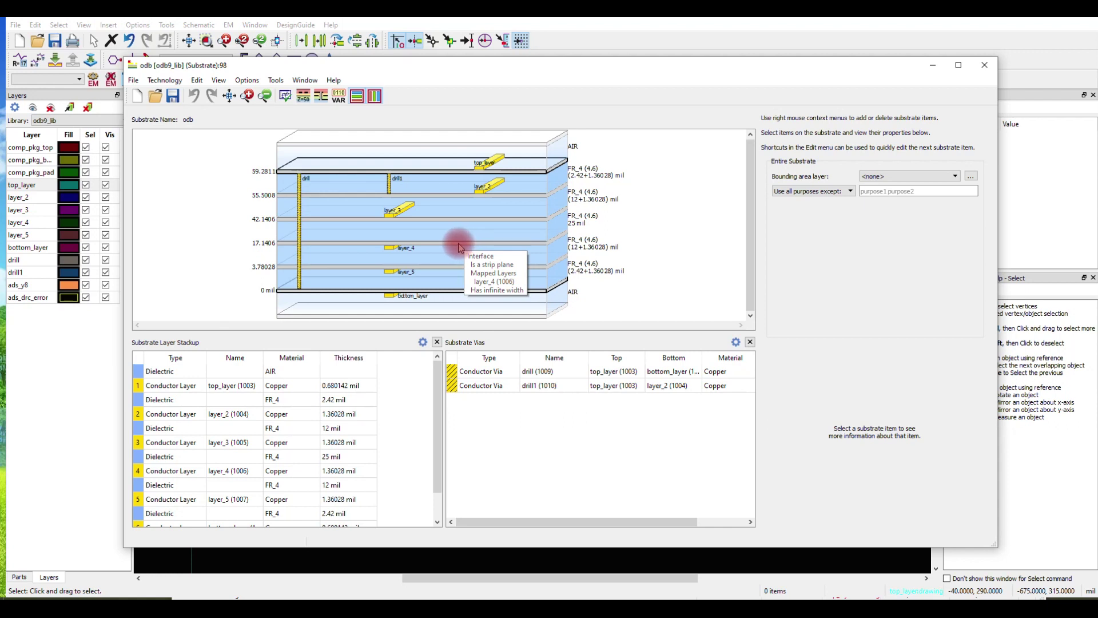
{"action": "left_click", "coordinate": [460, 248]}
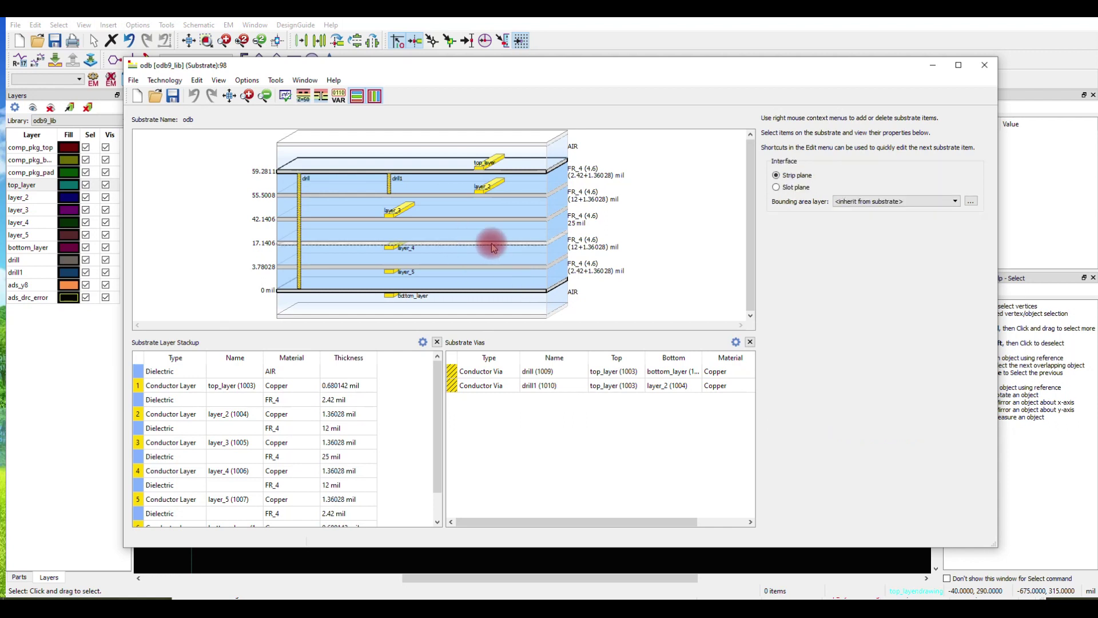
{"action": "left_click", "coordinate": [777, 187]}
{"action": "left_click", "coordinate": [599, 321]}
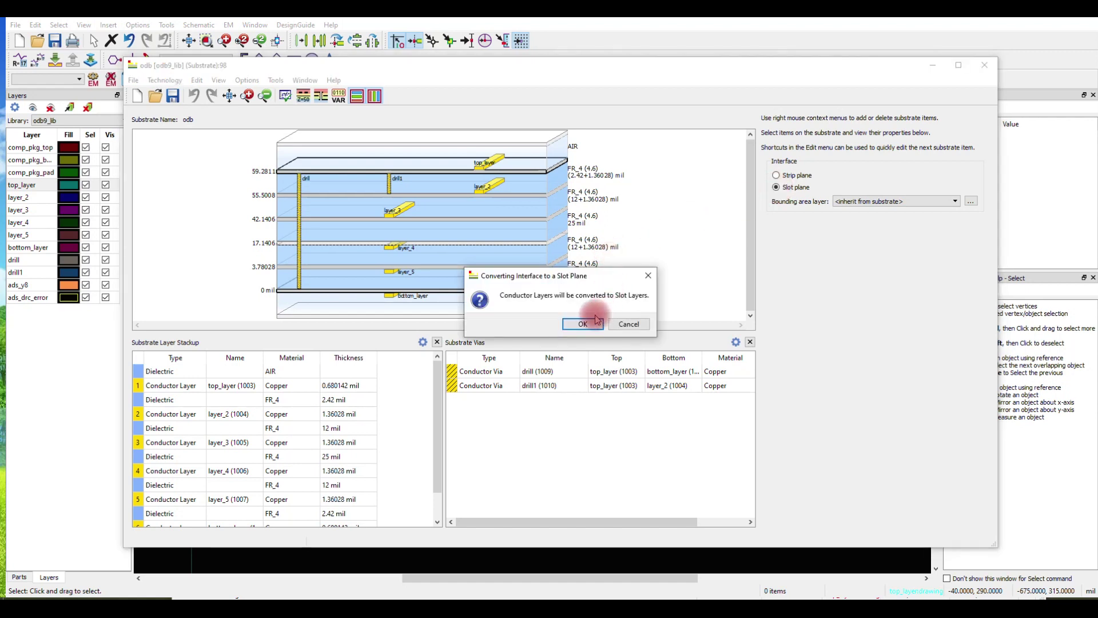
Step: Convert the layer_5 and bottom_layer interfaces to slot planes, and close the substrate with the changes saved
{"action": "left_click", "coordinate": [434, 269]}
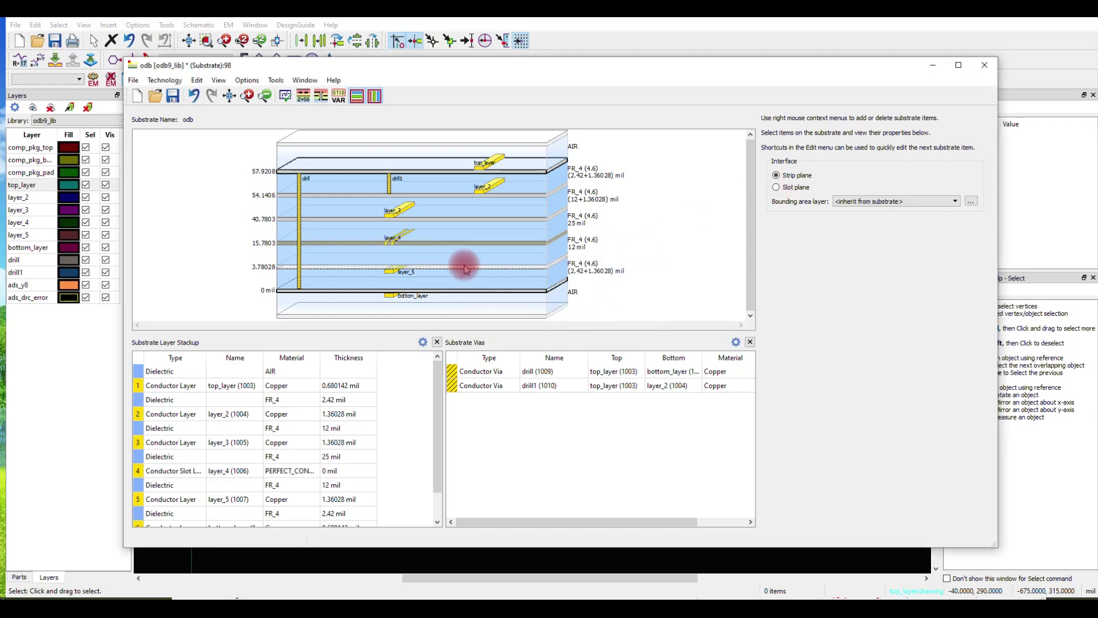
{"action": "left_click", "coordinate": [776, 188]}
{"action": "left_click", "coordinate": [597, 323]}
{"action": "left_click", "coordinate": [550, 280]}
{"action": "left_click", "coordinate": [776, 188]}
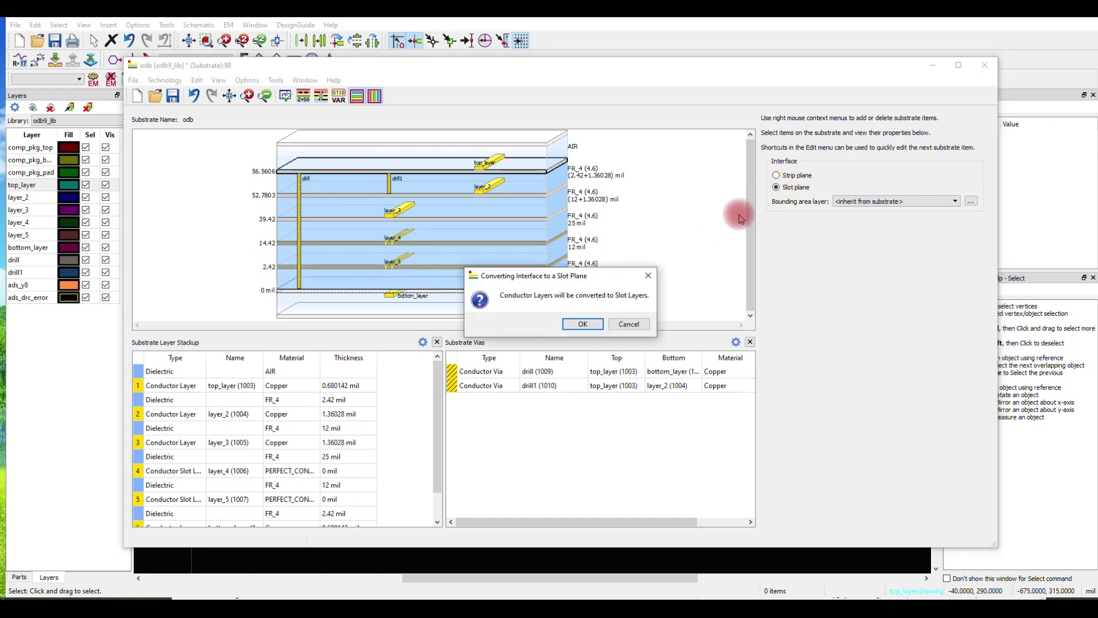
{"action": "left_click", "coordinate": [597, 323]}
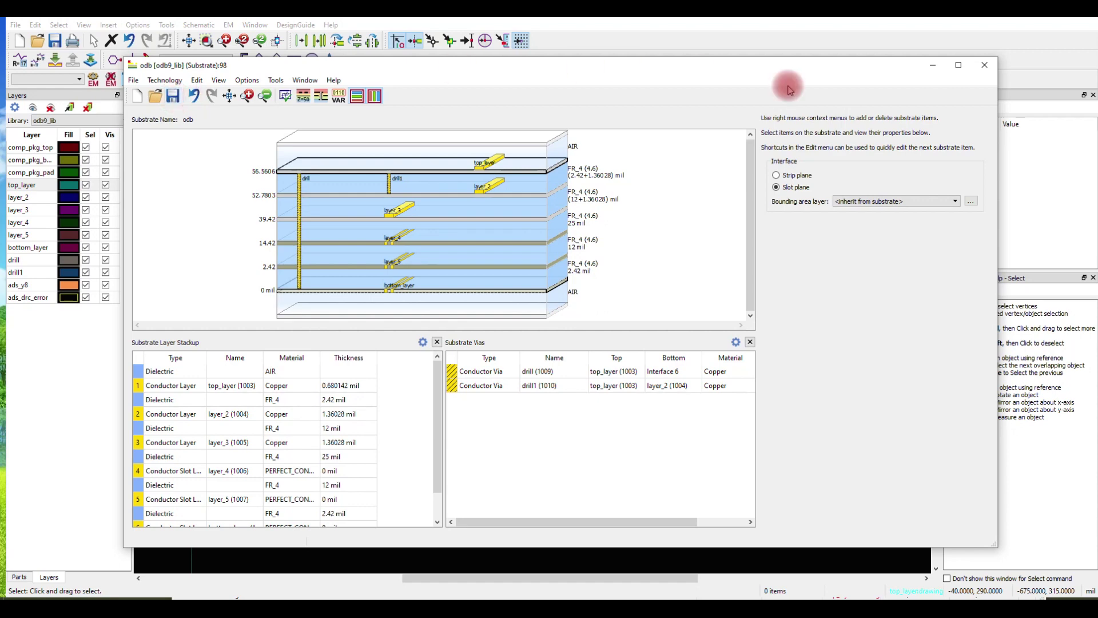
{"action": "left_click", "coordinate": [984, 65]}
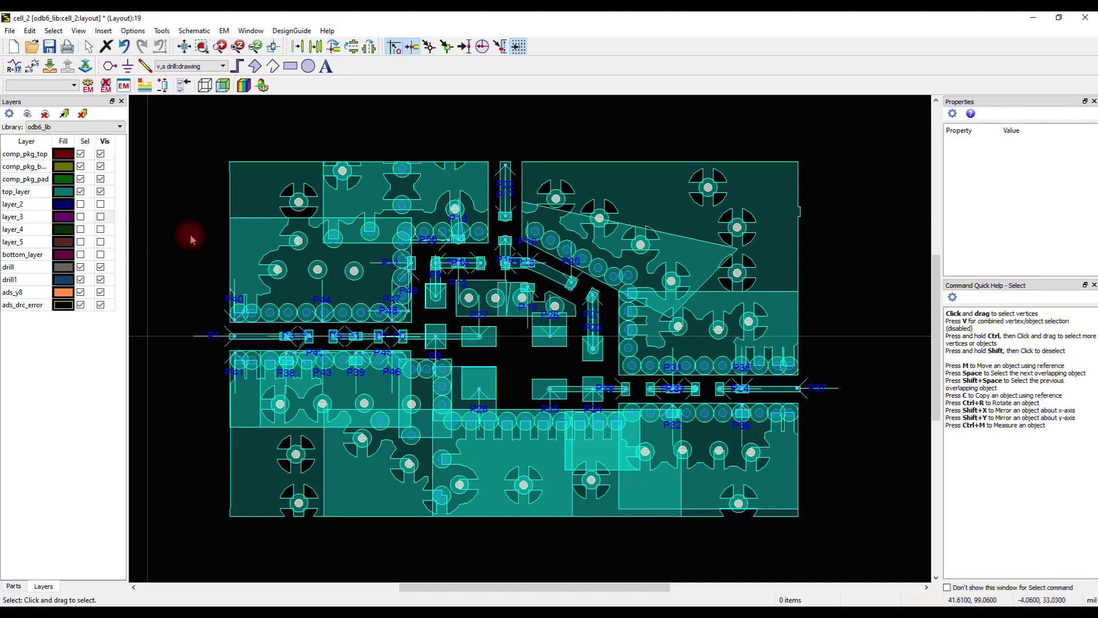
Step: Create an EM setup view named emSetup for cell_2 and choose Momentum RF as its EM simulator
{"action": "left_click", "coordinate": [124, 87]}
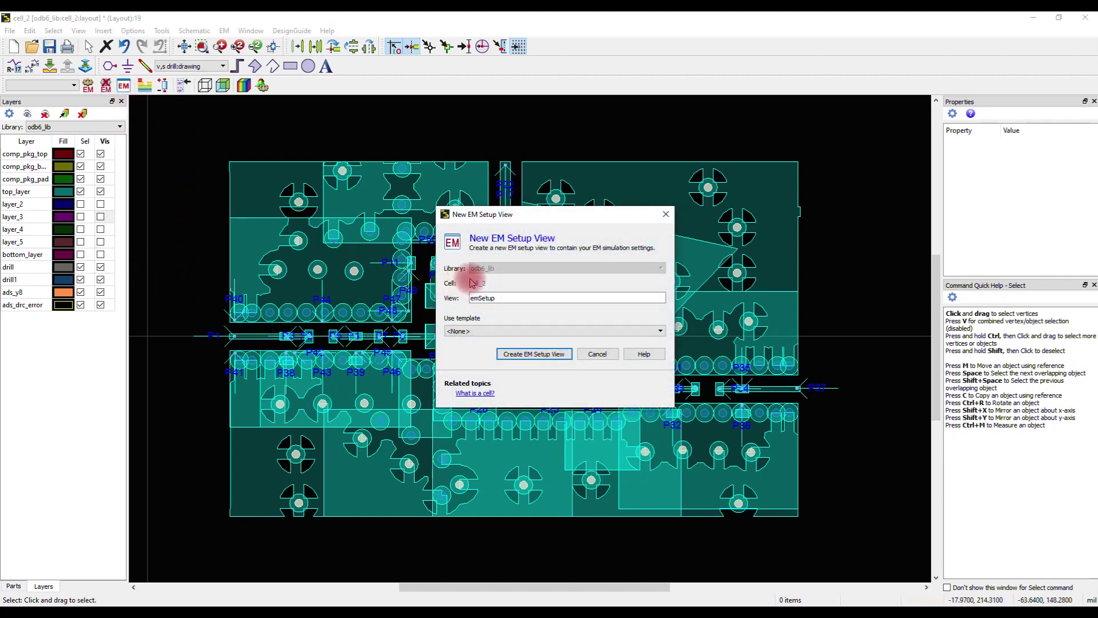
{"action": "left_click", "coordinate": [536, 354]}
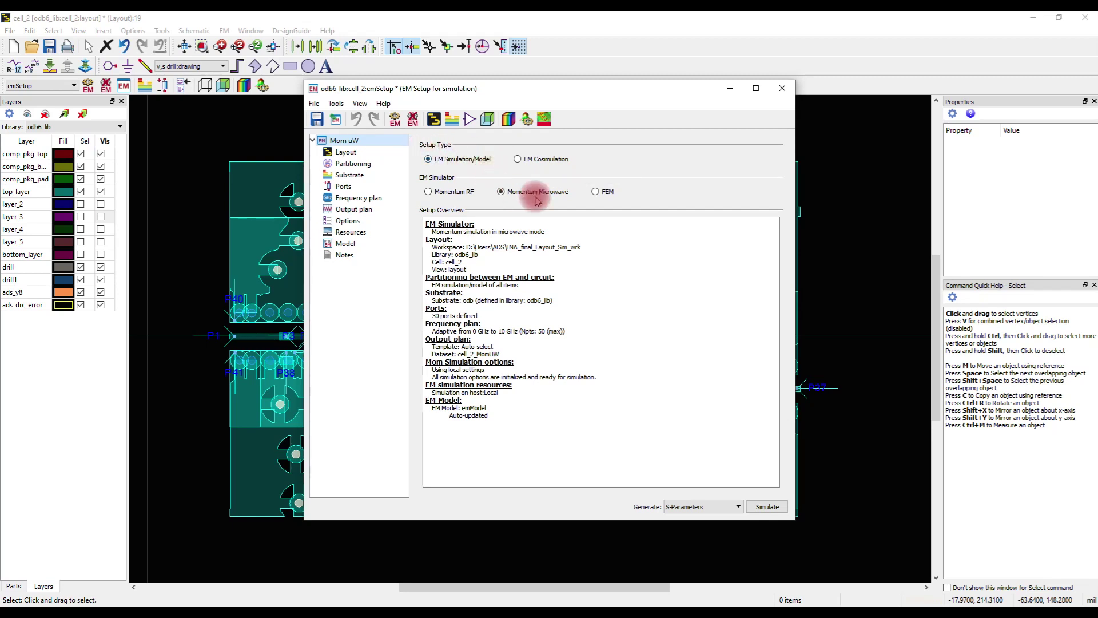
{"action": "left_click", "coordinate": [435, 197]}
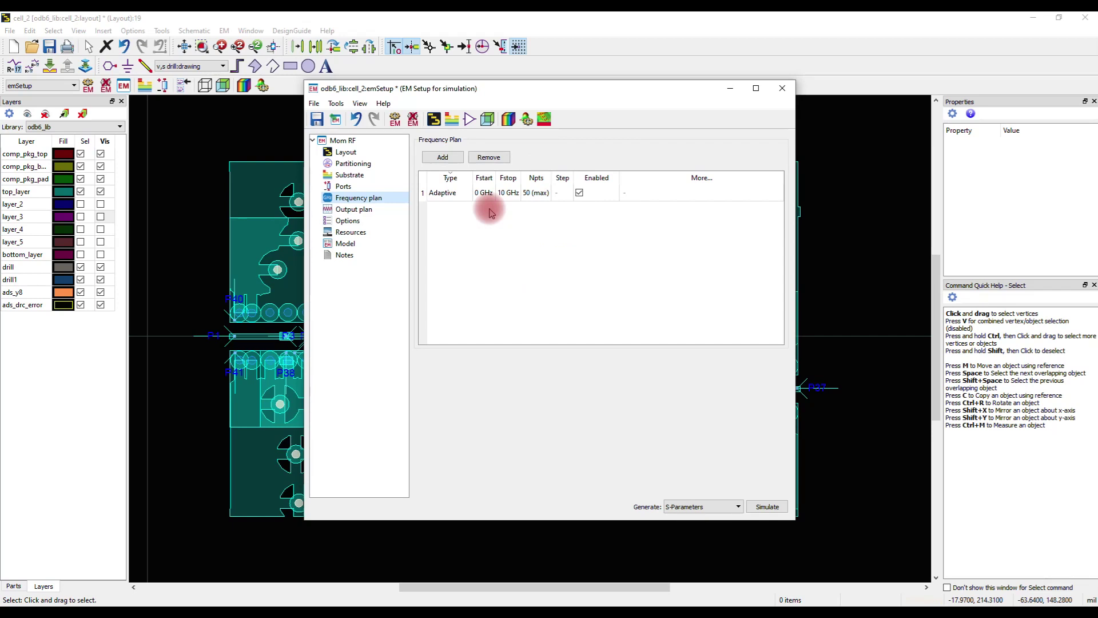
Step: Set the adaptive frequency plan's stop frequency to 3 GHz
{"action": "double_click", "coordinate": [508, 193]}
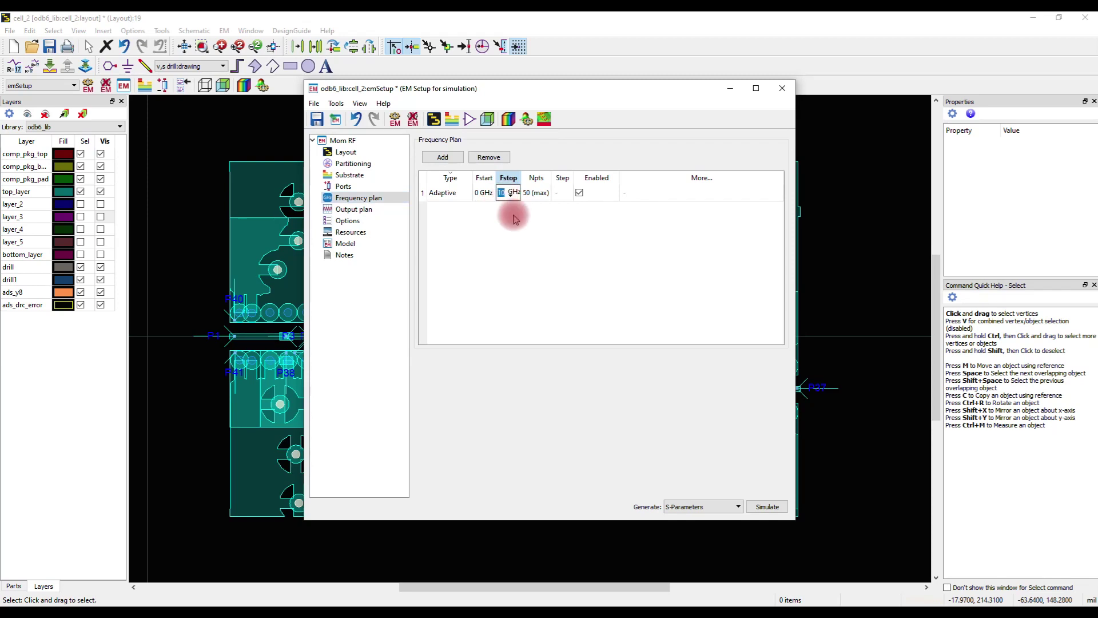
{"action": "type", "text": "3"}
{"action": "key", "text": "Return"}
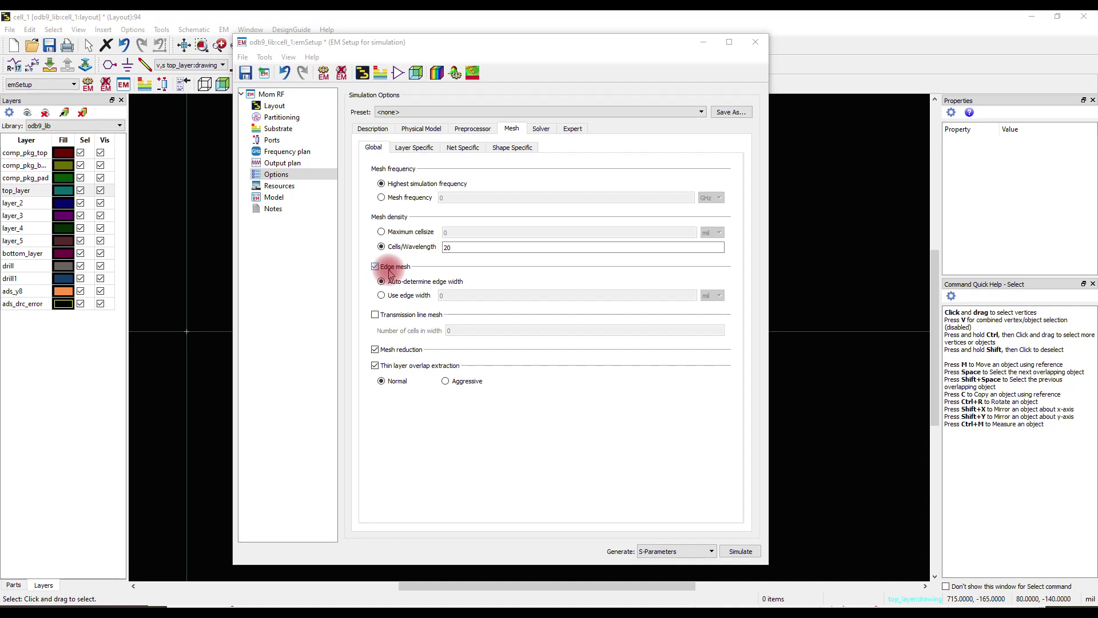
Step: Ensure the EM model exists when the simulation is launched, and start the S-parameter simulation
{"action": "left_click", "coordinate": [279, 186]}
{"action": "left_click", "coordinate": [274, 197]}
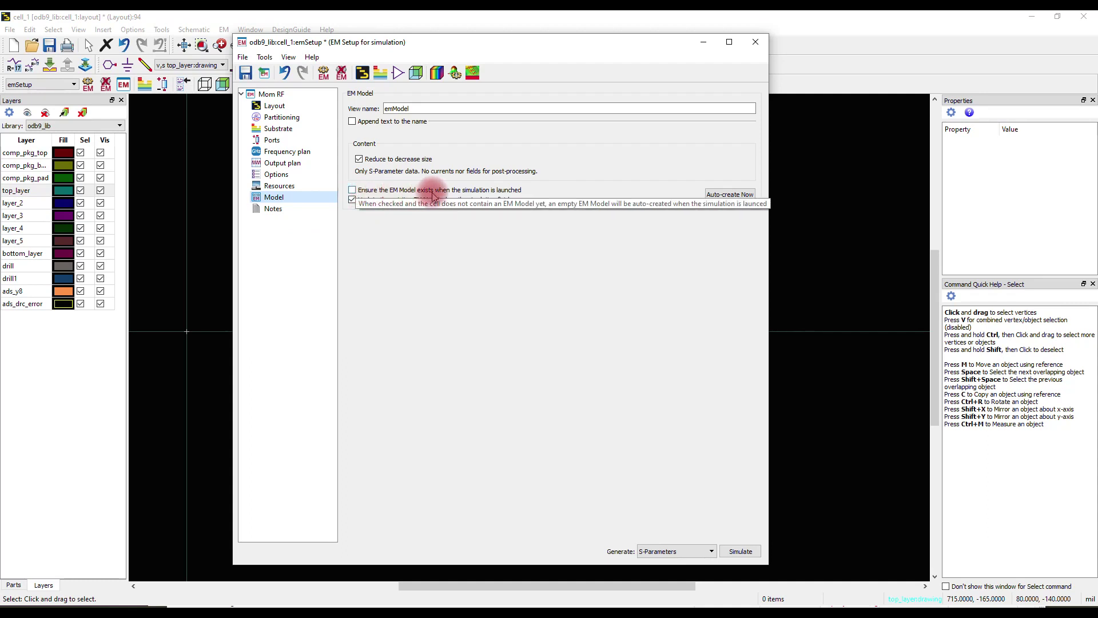
{"action": "left_click", "coordinate": [353, 190]}
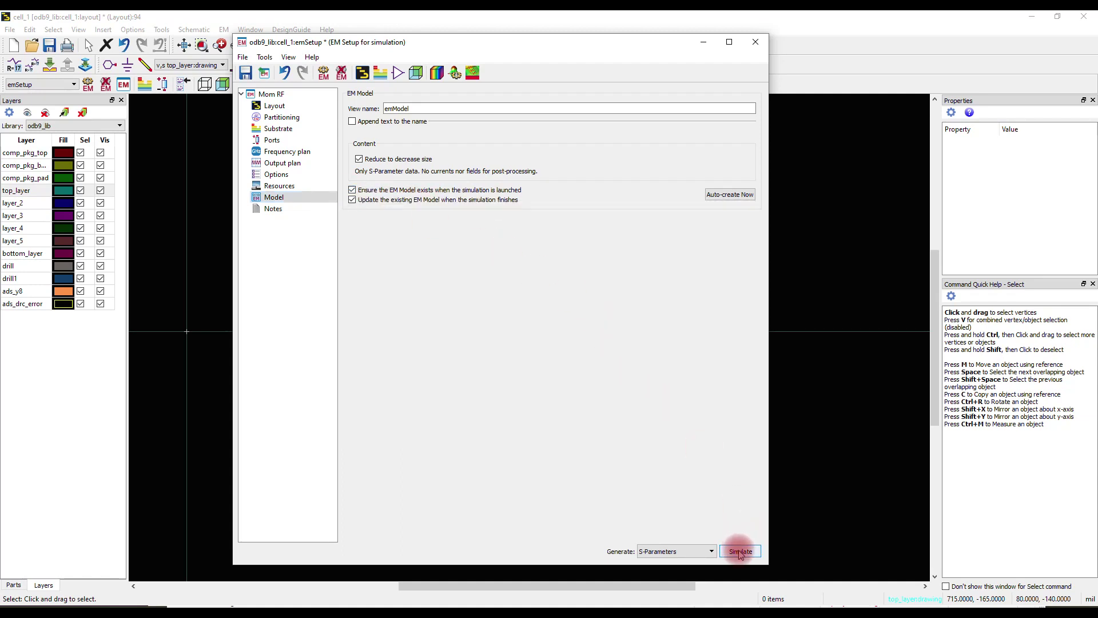
{"action": "left_click", "coordinate": [739, 552]}
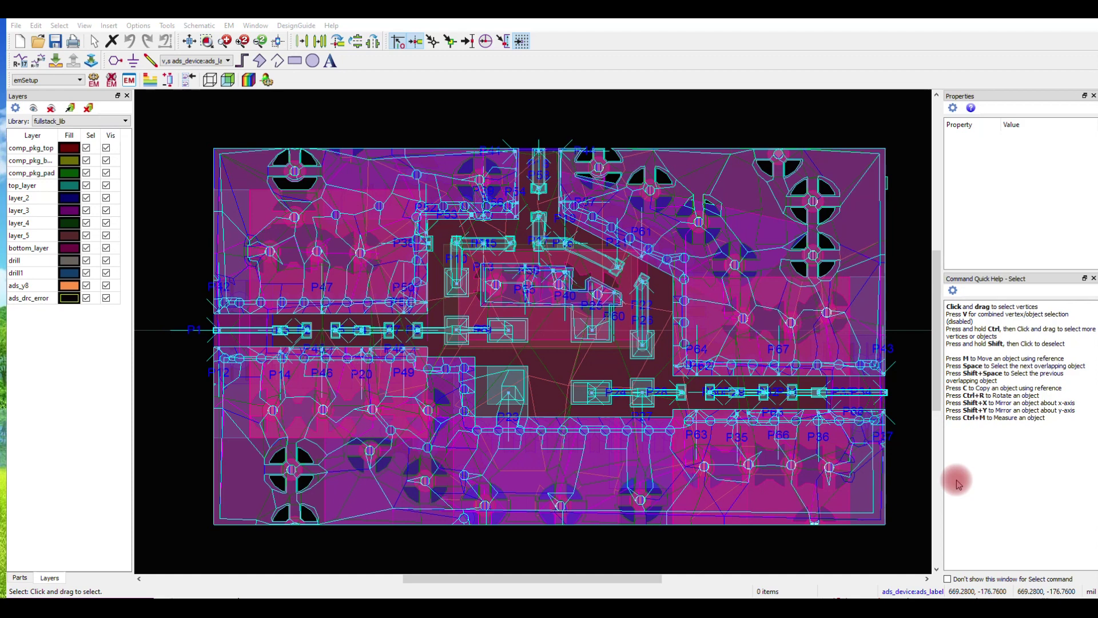
Step: Create the EM model and symbol from the ported full-stack layout
{"action": "left_click", "coordinate": [228, 26]}
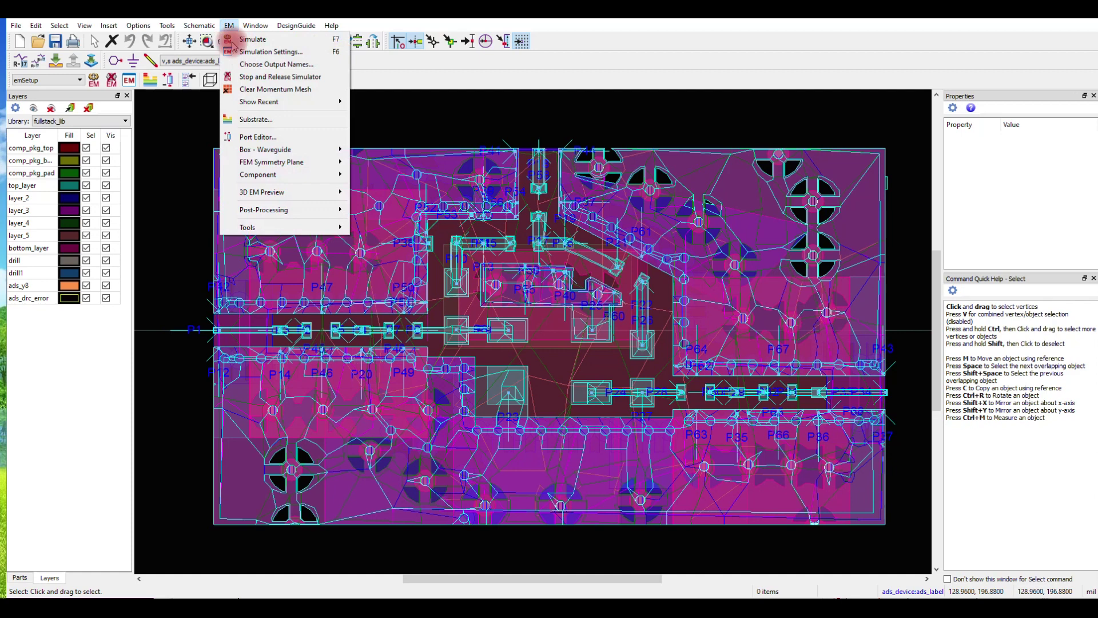
{"action": "mouse_move", "coordinate": [255, 174]}
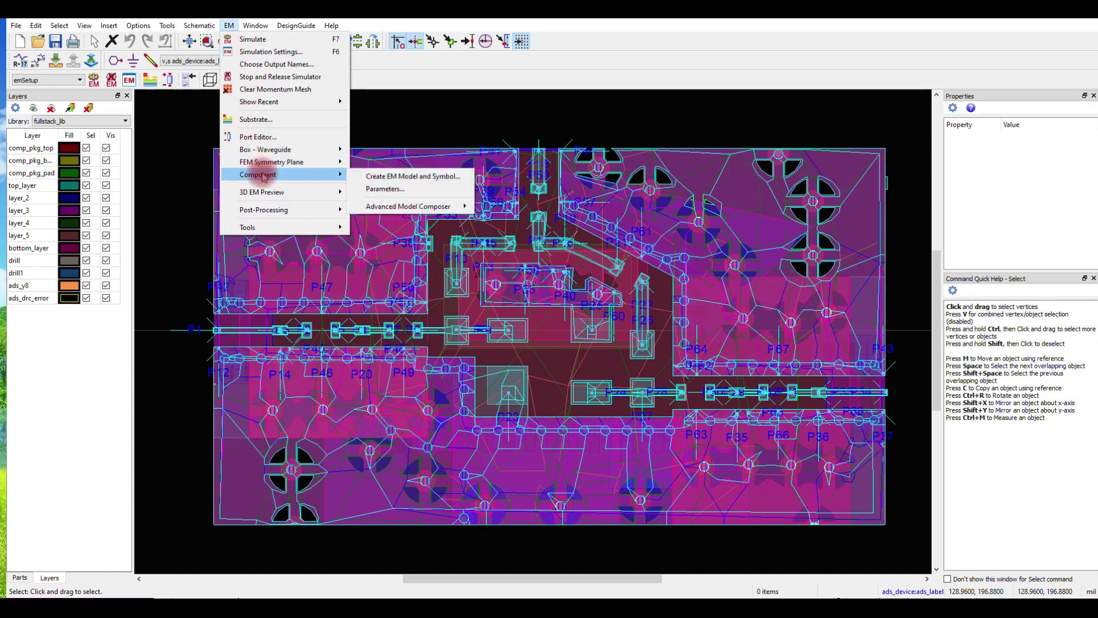
{"action": "left_click", "coordinate": [376, 181]}
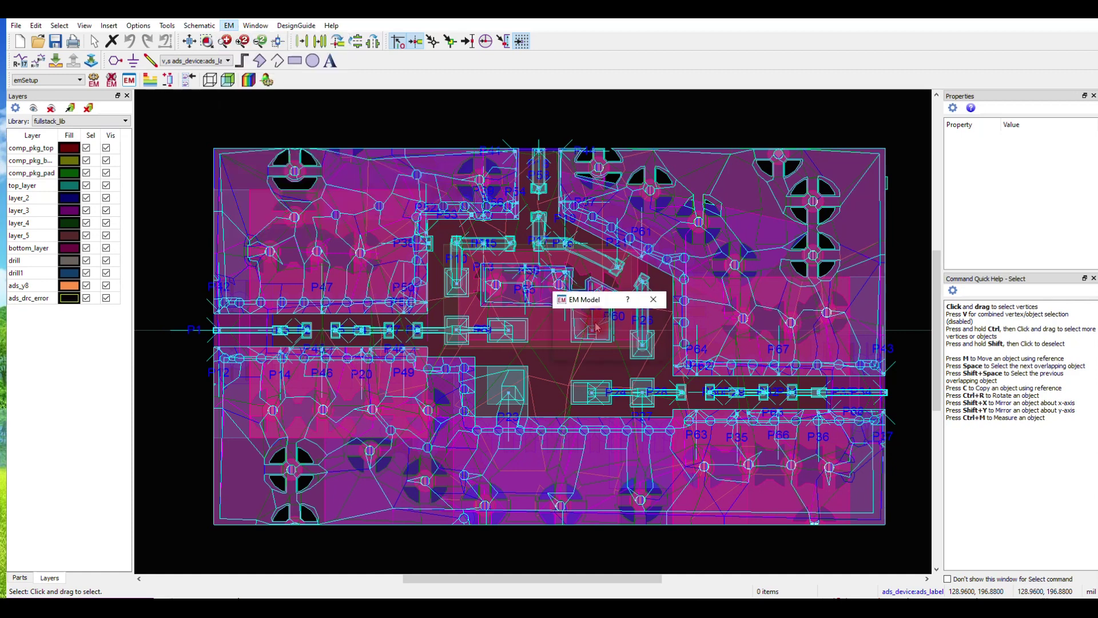
{"action": "left_click", "coordinate": [592, 346]}
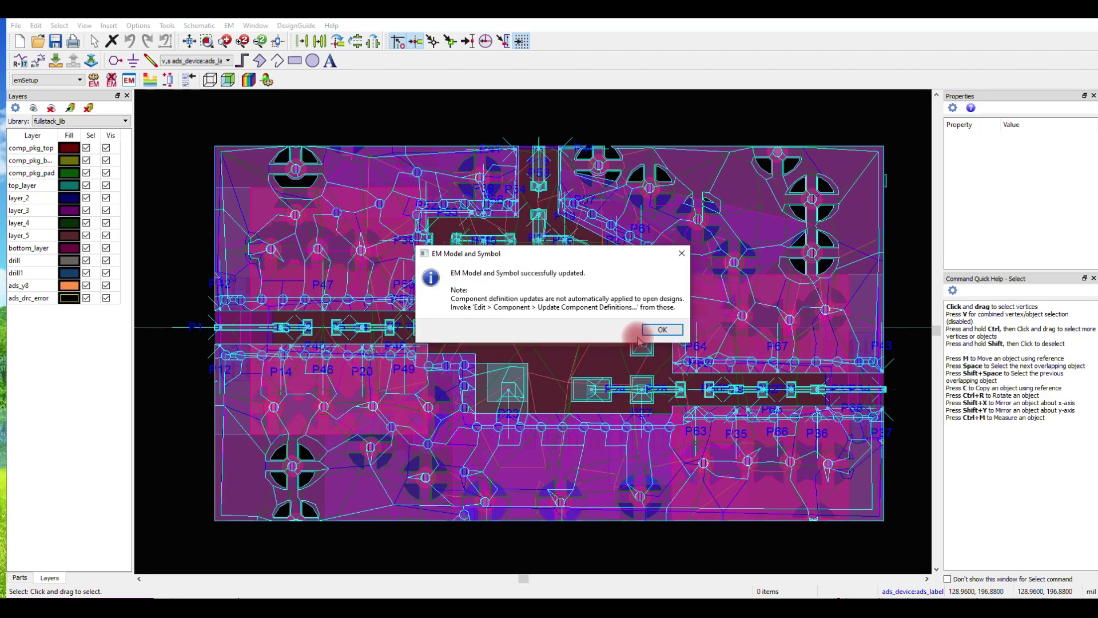
{"action": "left_click", "coordinate": [656, 328]}
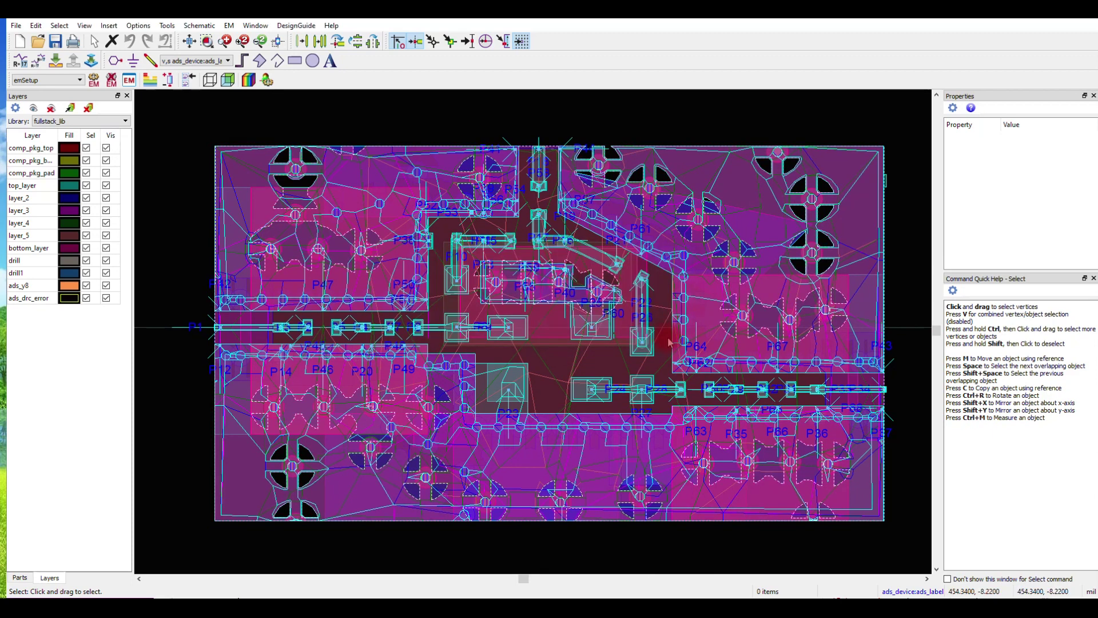
Step: Open the schematic containing the layout's EM symbol and simulate it to examine the nf(2) noise figure around 2.4 GHz
{"action": "left_click", "coordinate": [34, 456]}
{"action": "left_click", "coordinate": [54, 42]}
{"action": "left_click", "coordinate": [318, 311]}
{"action": "left_click", "coordinate": [237, 292]}
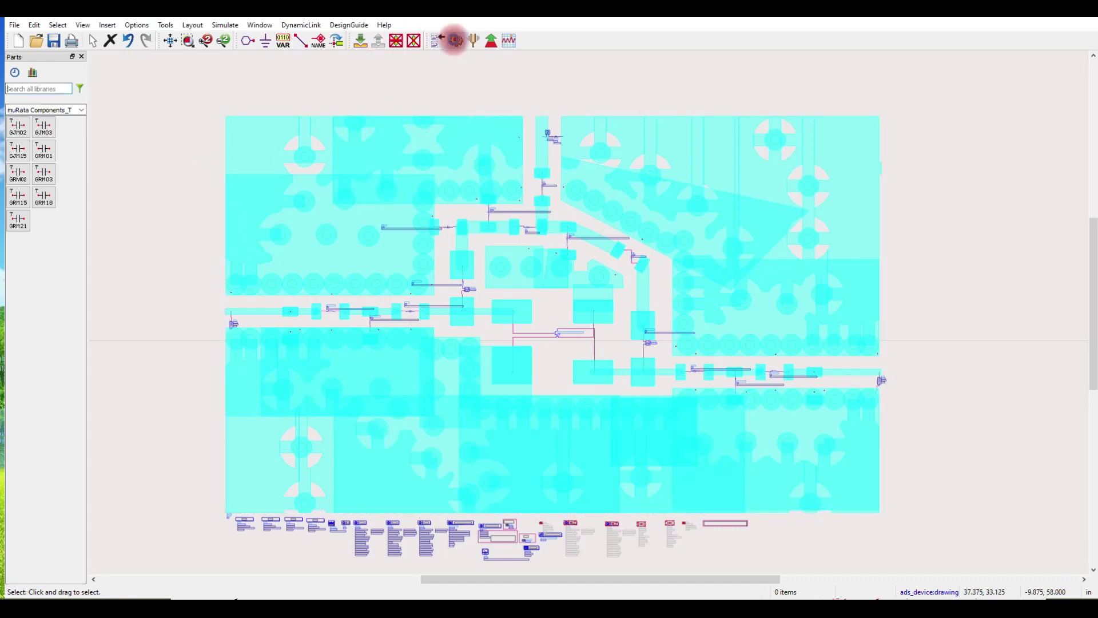
{"action": "left_click", "coordinate": [455, 40]}
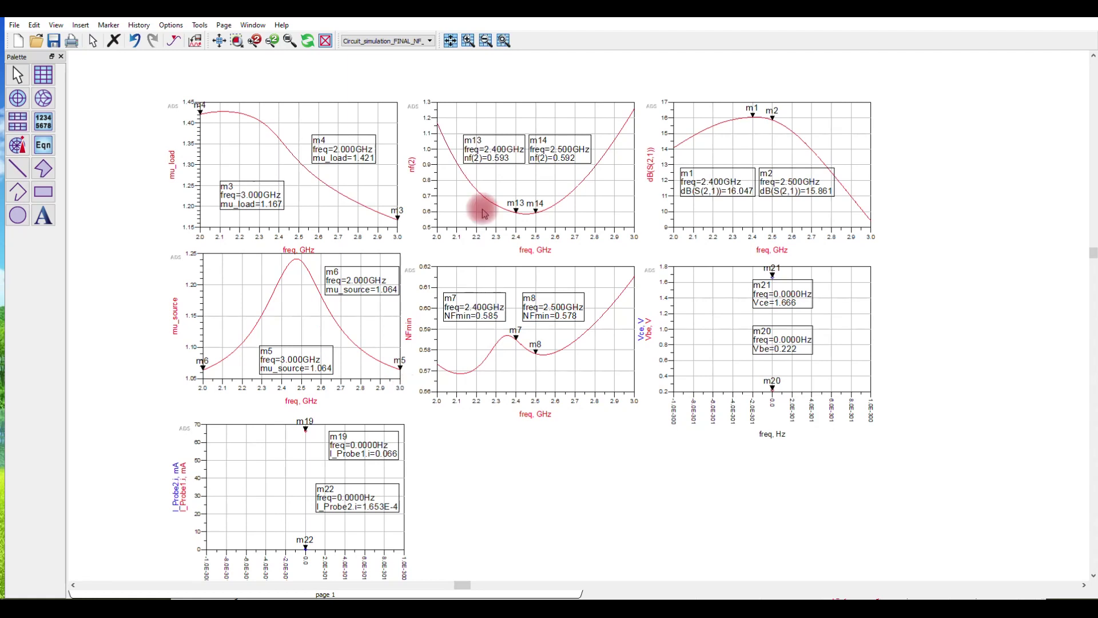
{"action": "mouse_move", "coordinate": [514, 220]}
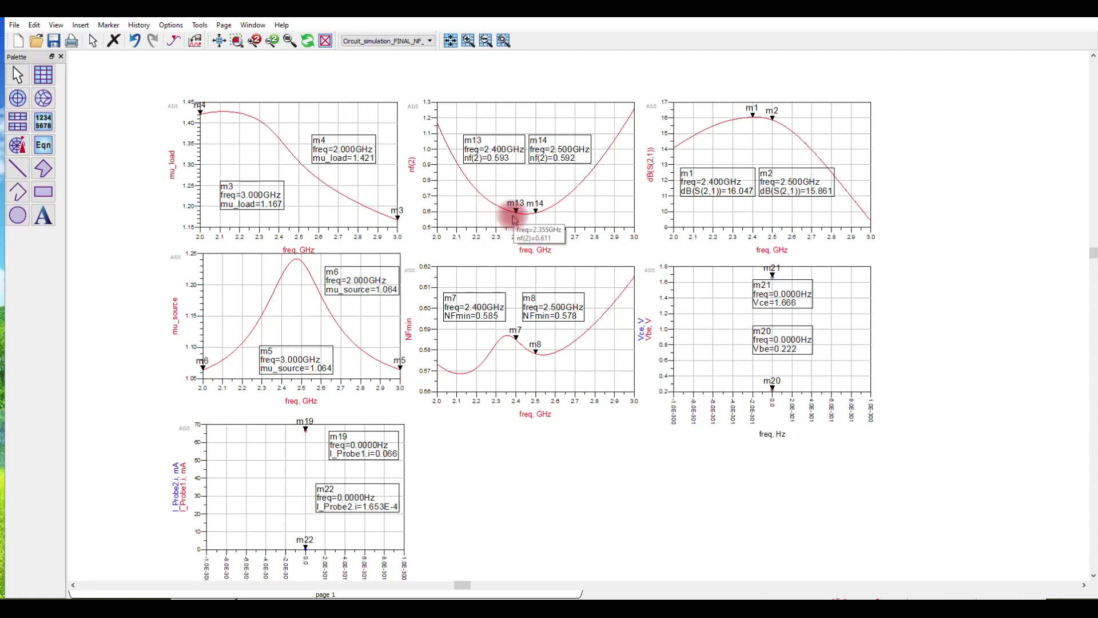